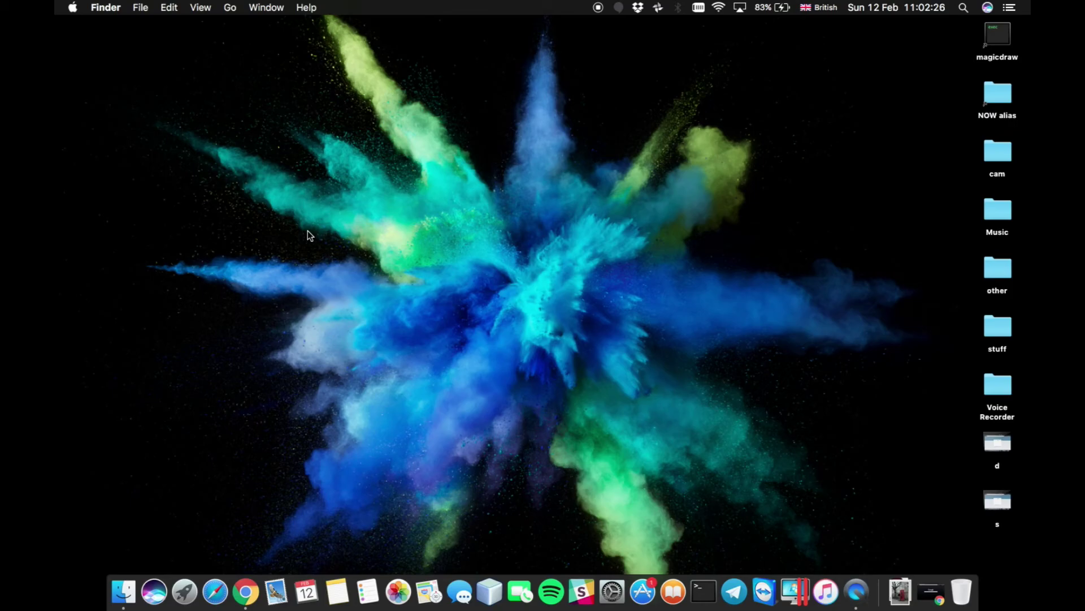
Open Google Chrome and go to the mistyped address web.telegra.org
click(245, 591)
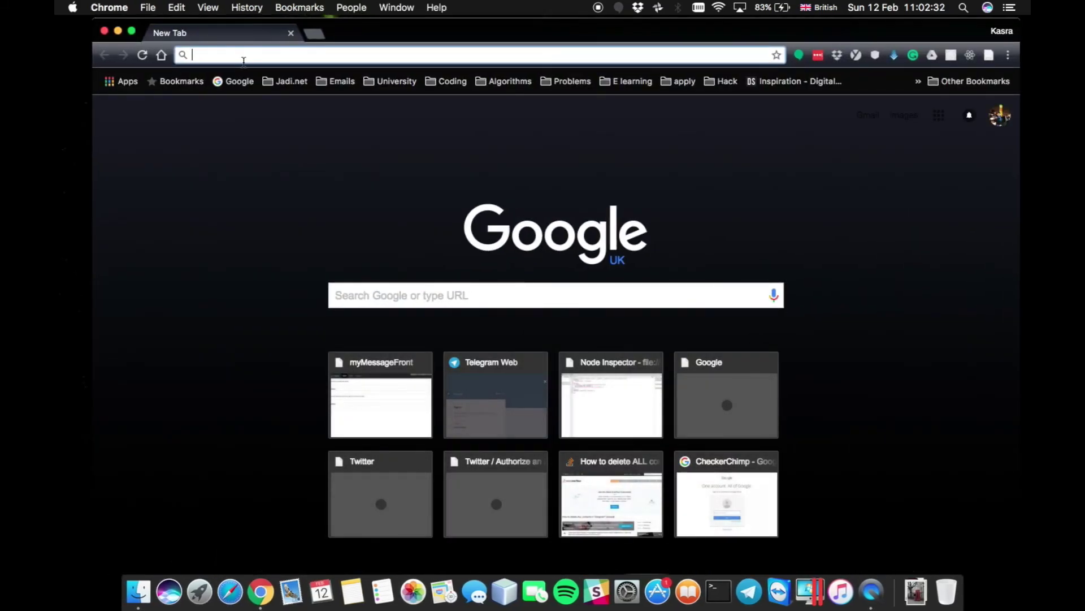
text(web.)
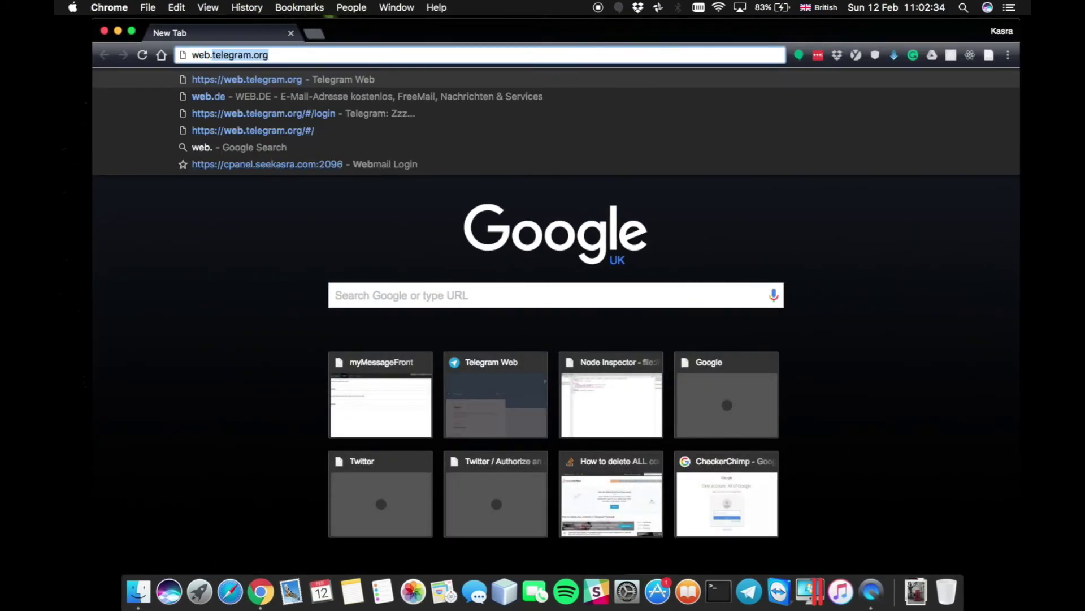
text(telegra.org)
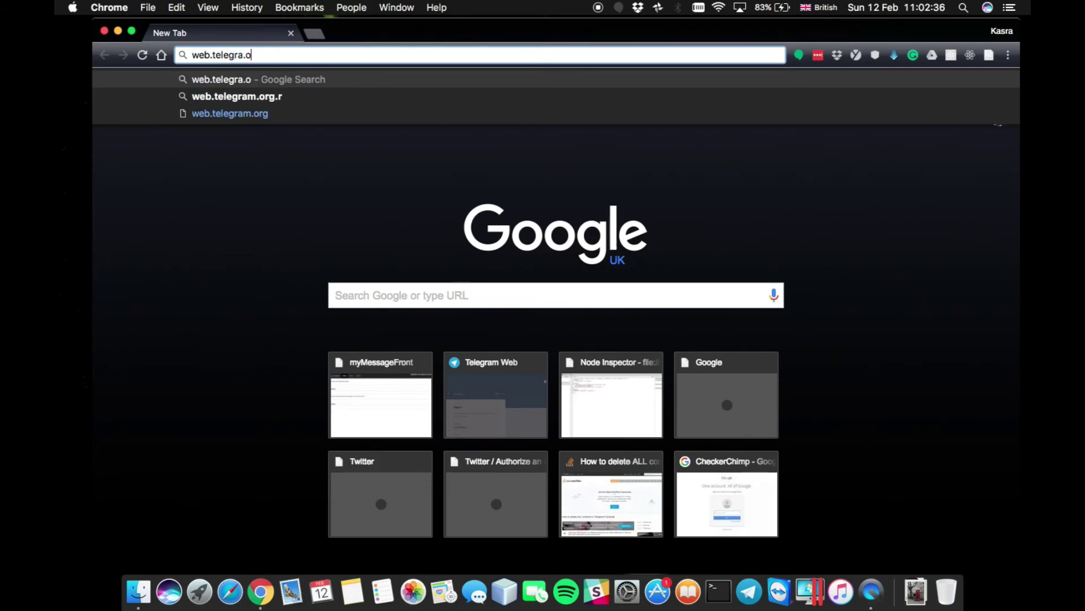
key(Return)
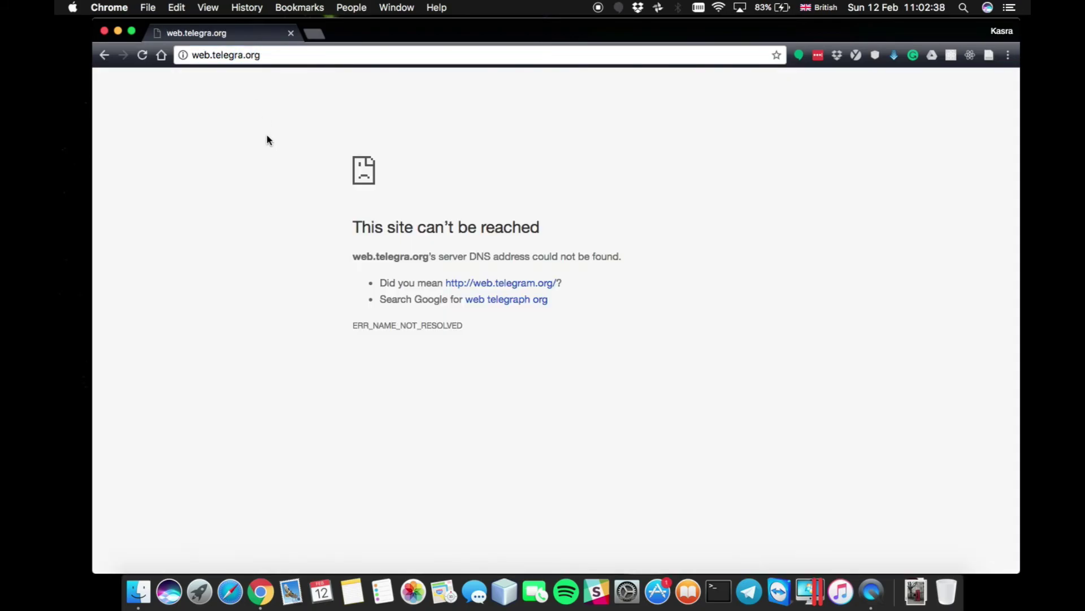
Correct the address to web.telegram.org and load Telegram Web
click(241, 56)
click(252, 54)
key(Left)
key(Left)
text(m)
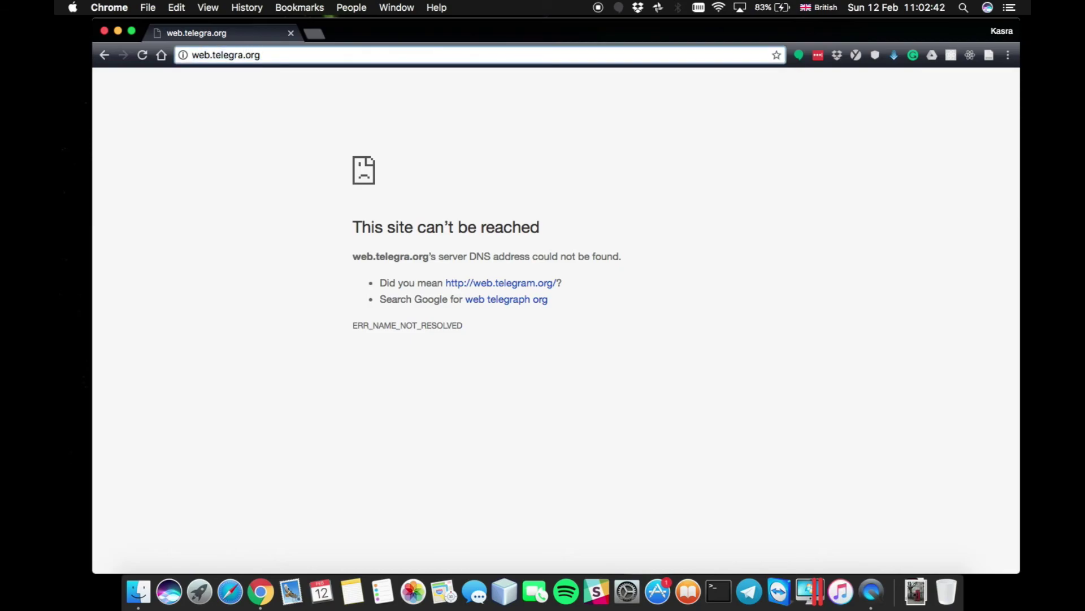
key(Return)
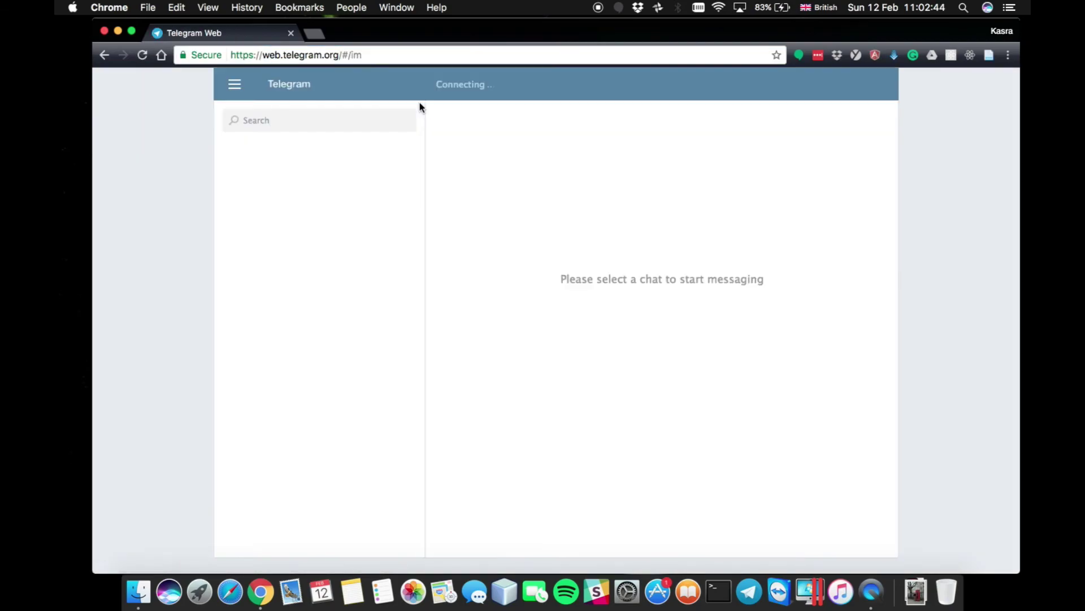
Log out of the current Telegram account from Settings and confirm
click(234, 87)
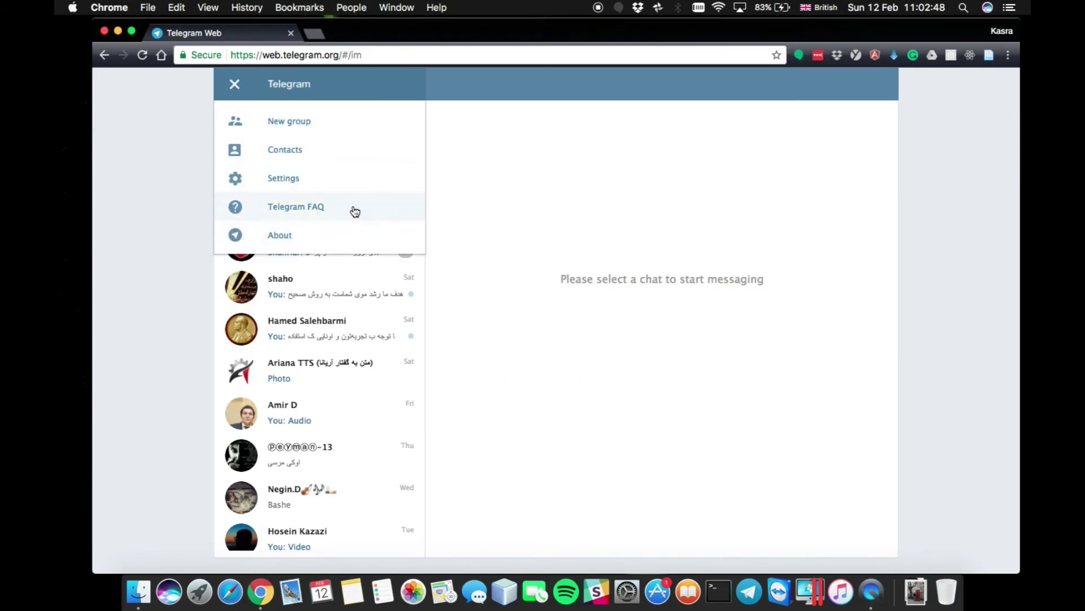
click(312, 185)
scroll(552, 293, down, 3)
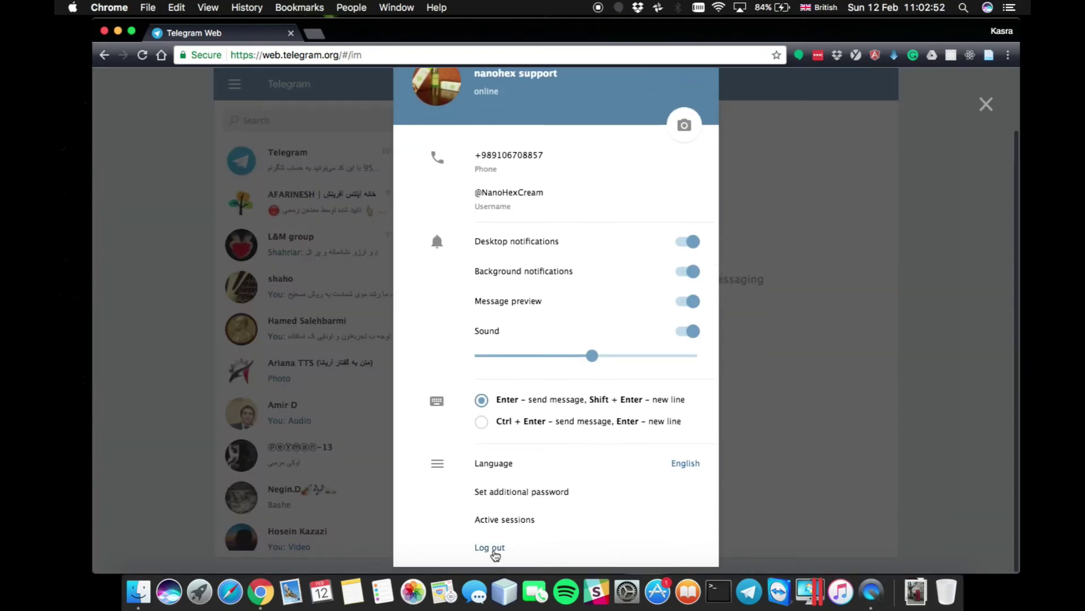
click(493, 548)
click(624, 367)
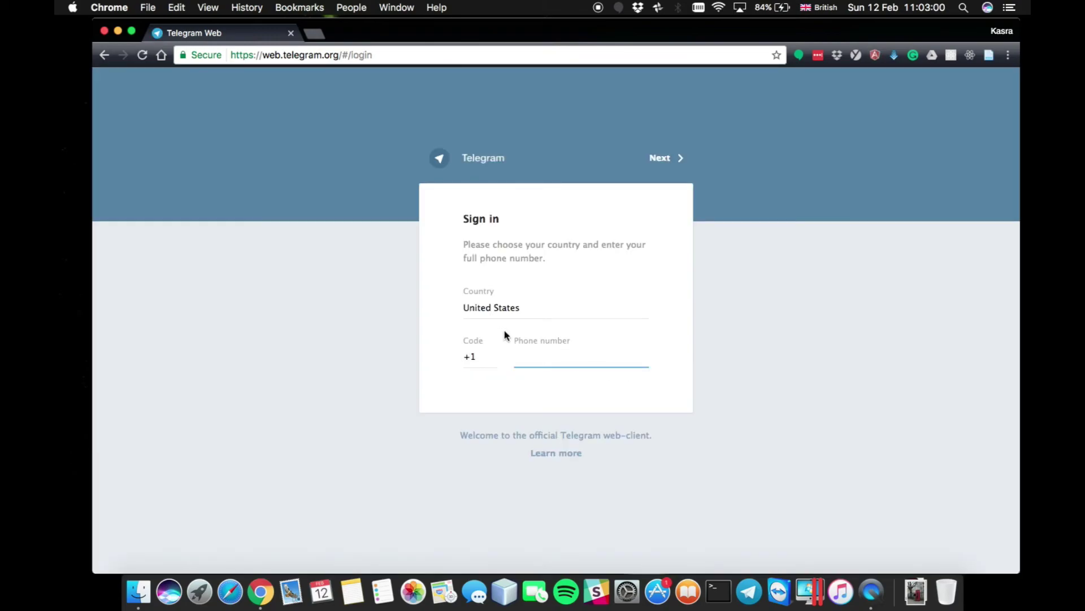
Sign in with country code +98, paste the account phone number, and confirm it
click(481, 356)
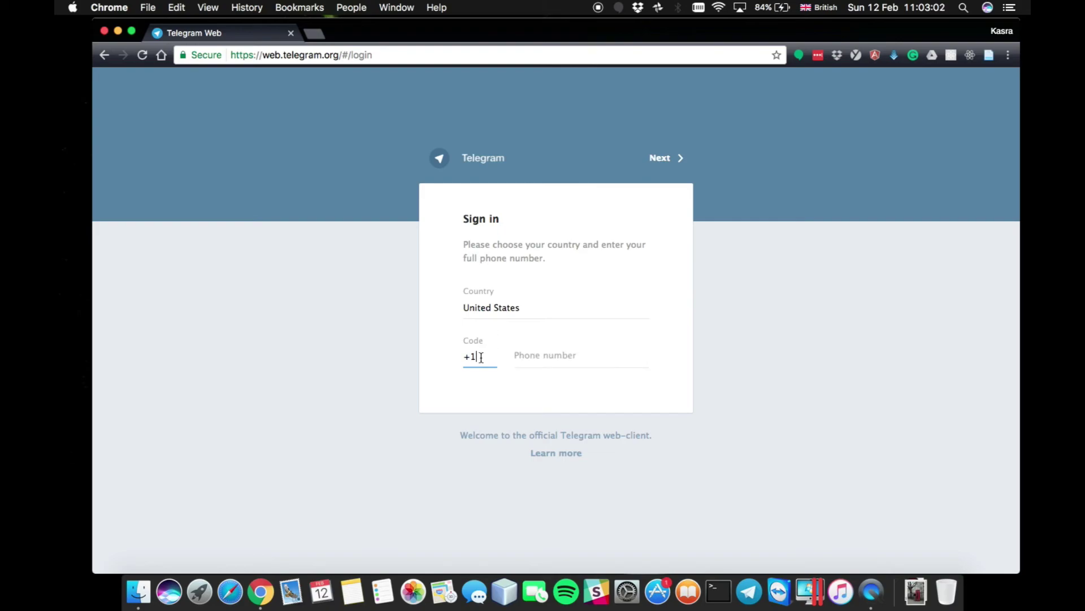
key(BackSpace)
text(98)
key(Tab)
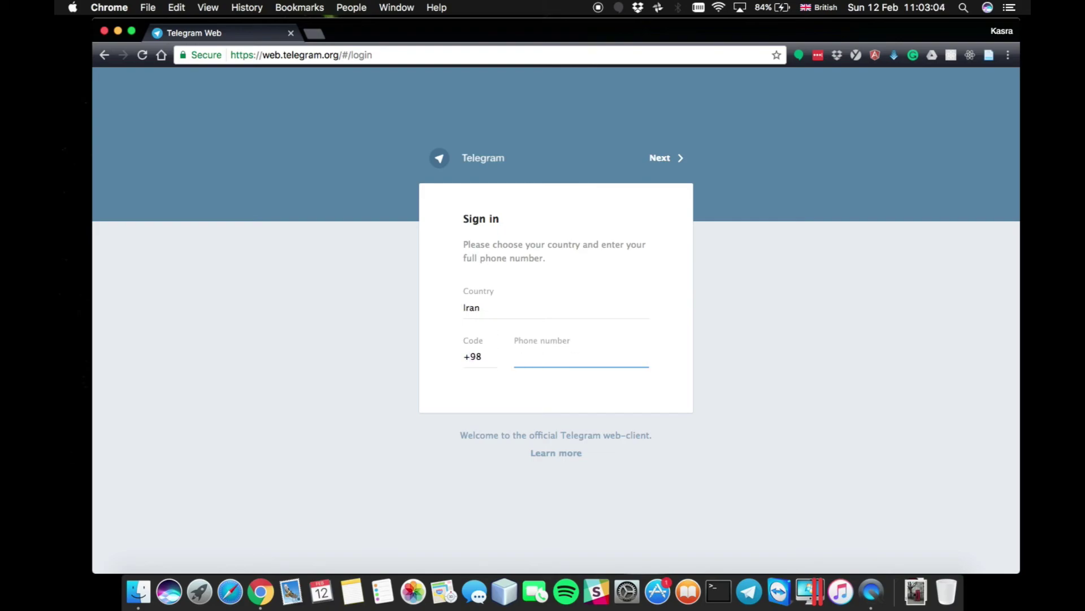
key(super+v)
key(Return)
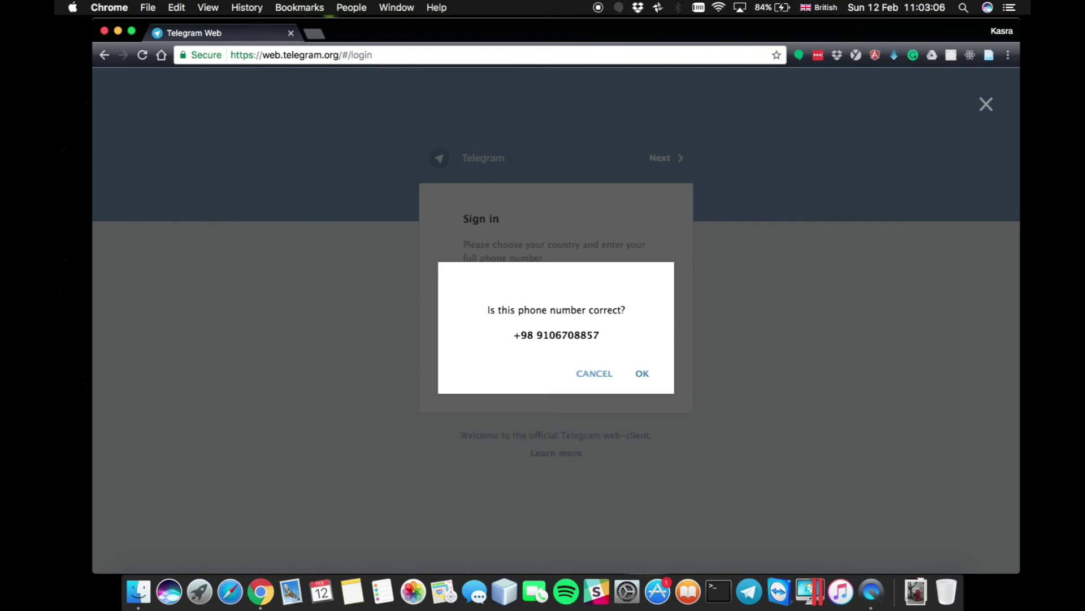
key(Return)
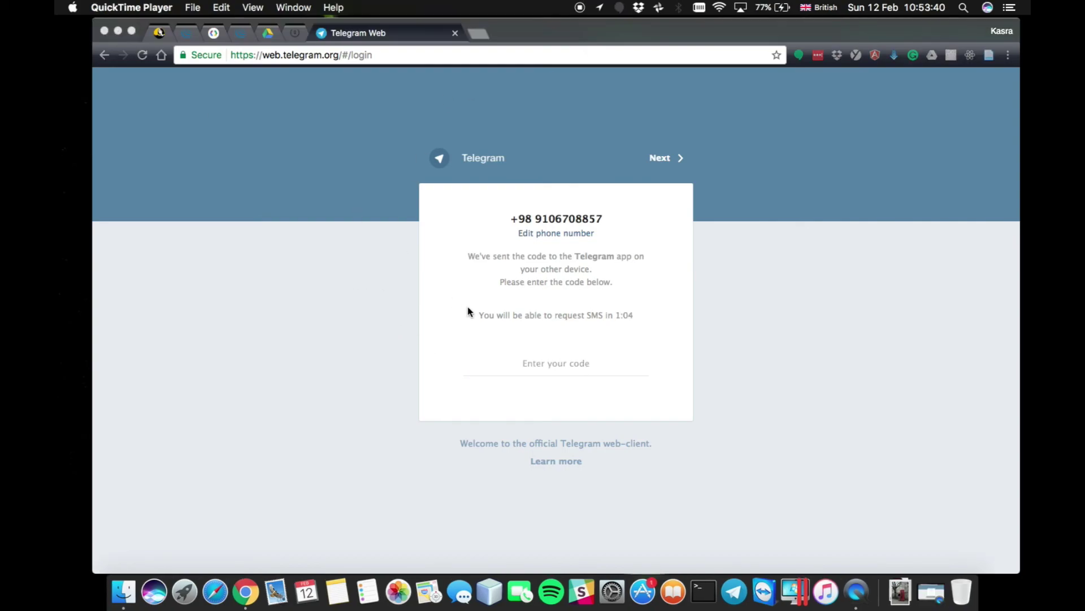
Enter the received login code, fixing its last digit, then bring up the main menu
click(557, 362)
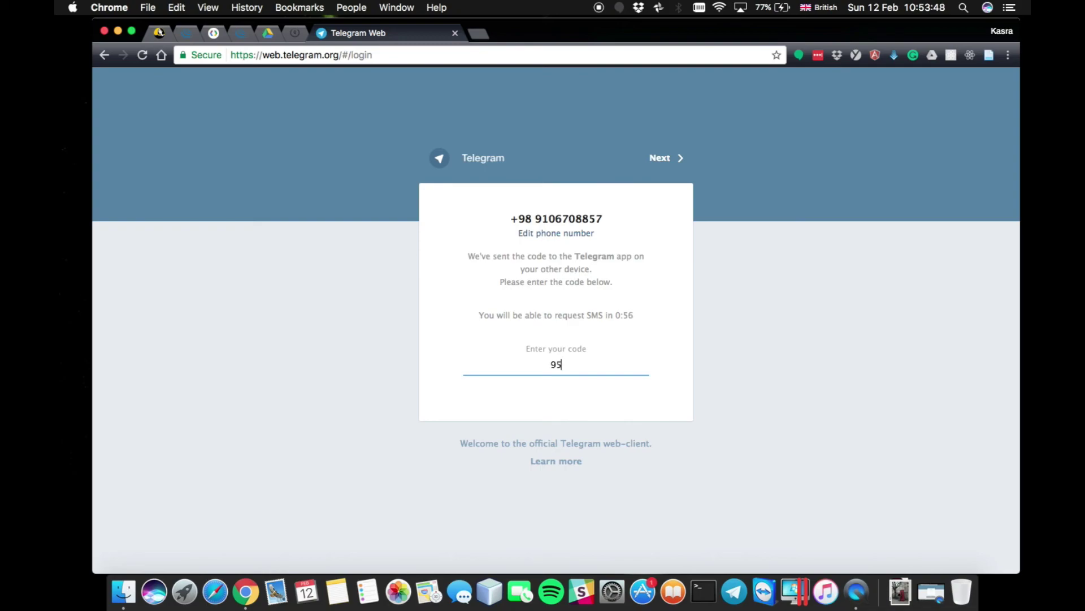
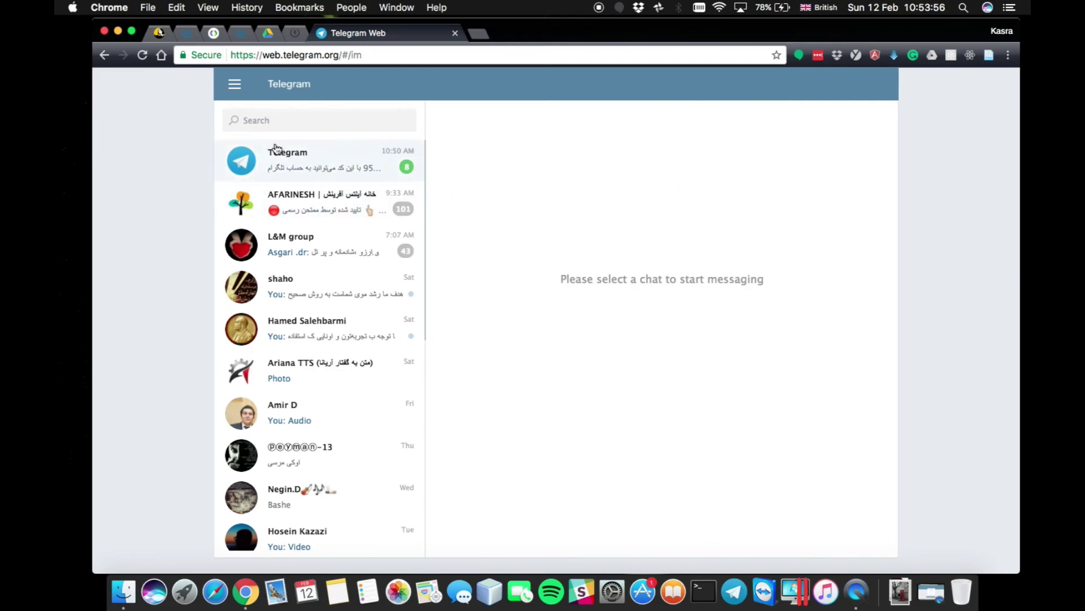
click(234, 84)
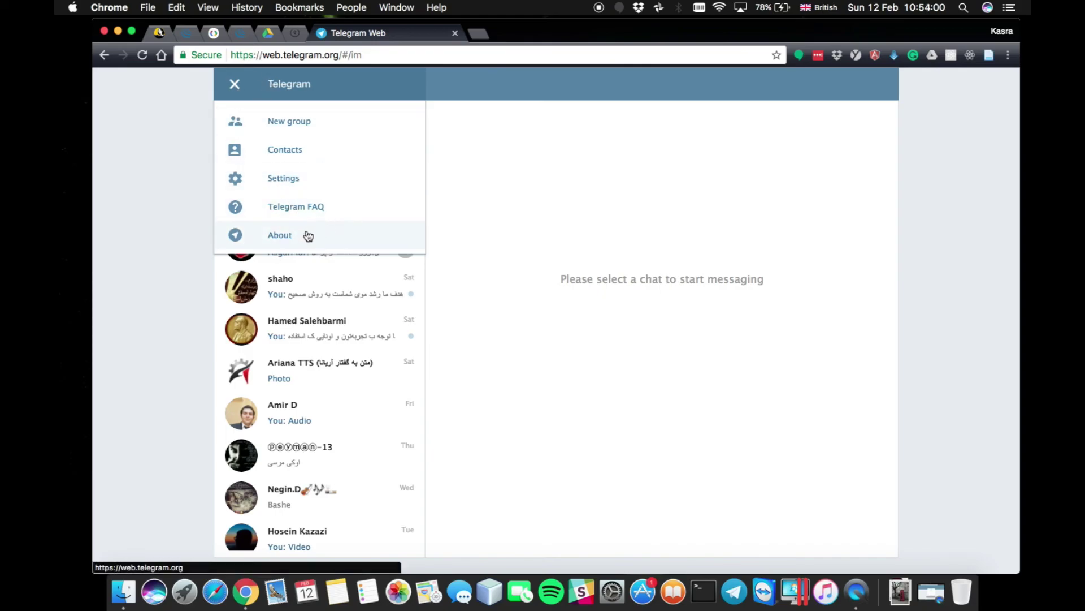
Open Contacts from the menu and scroll through the saved contacts list
click(294, 152)
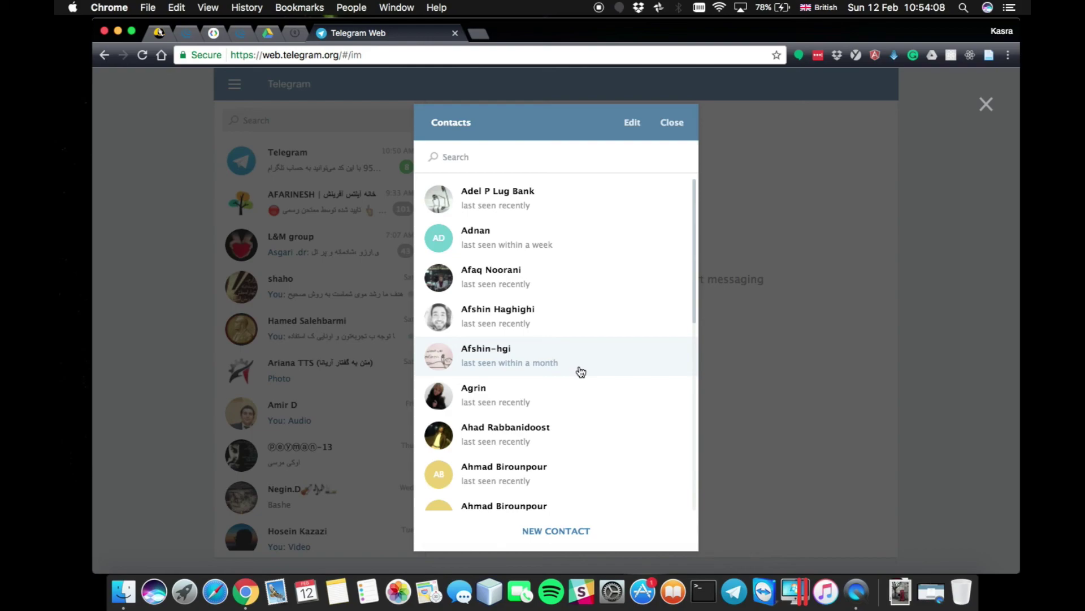
scroll(581, 371, down, 8)
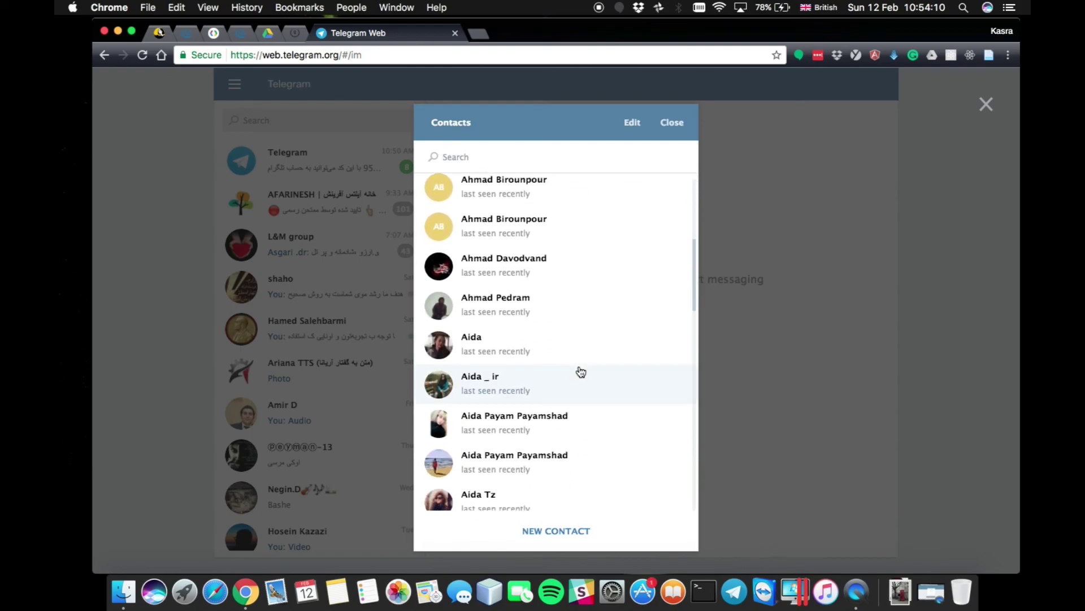
scroll(581, 371, down, 5)
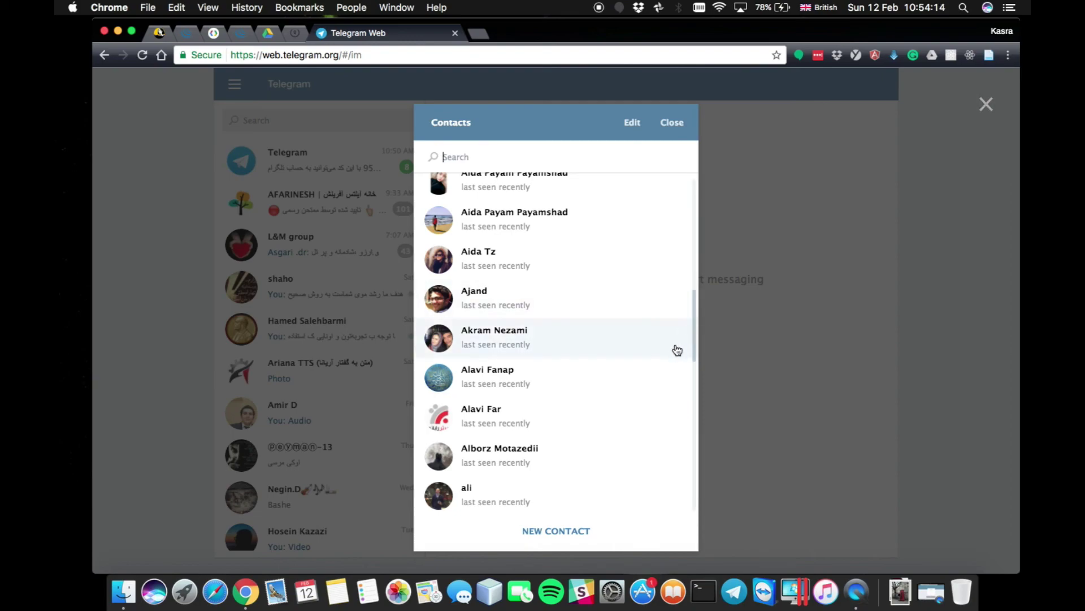
scroll(677, 350, down, 10)
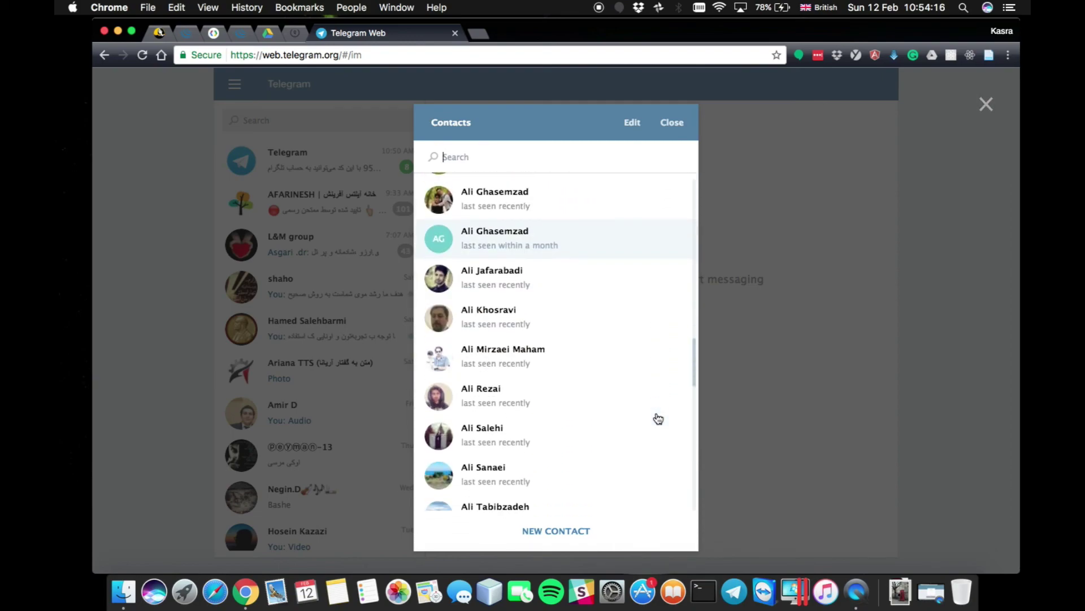
scroll(659, 419, down, 20)
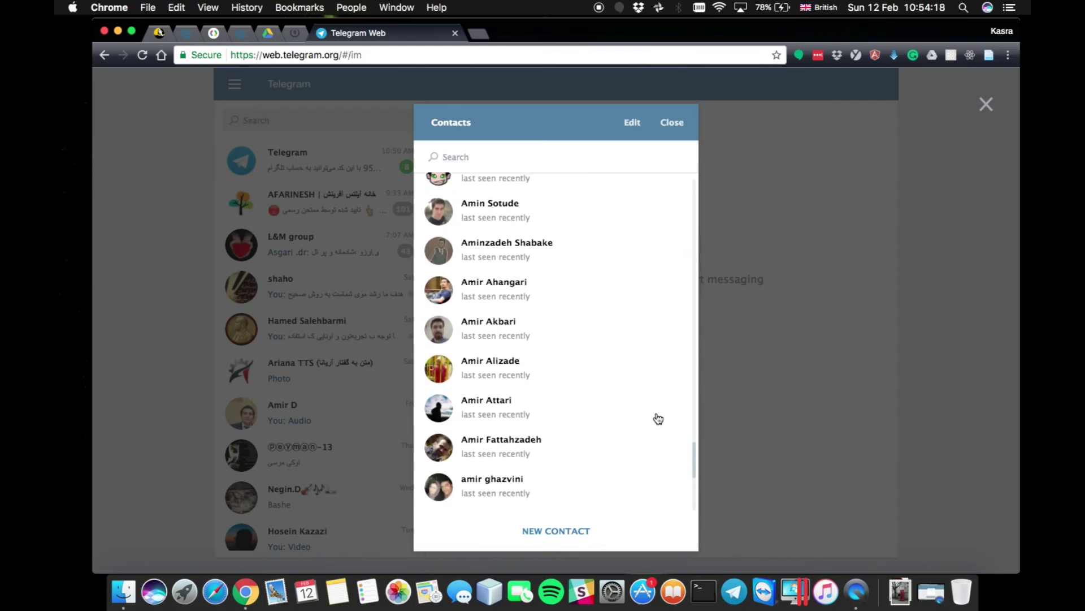
scroll(658, 418, down, 15)
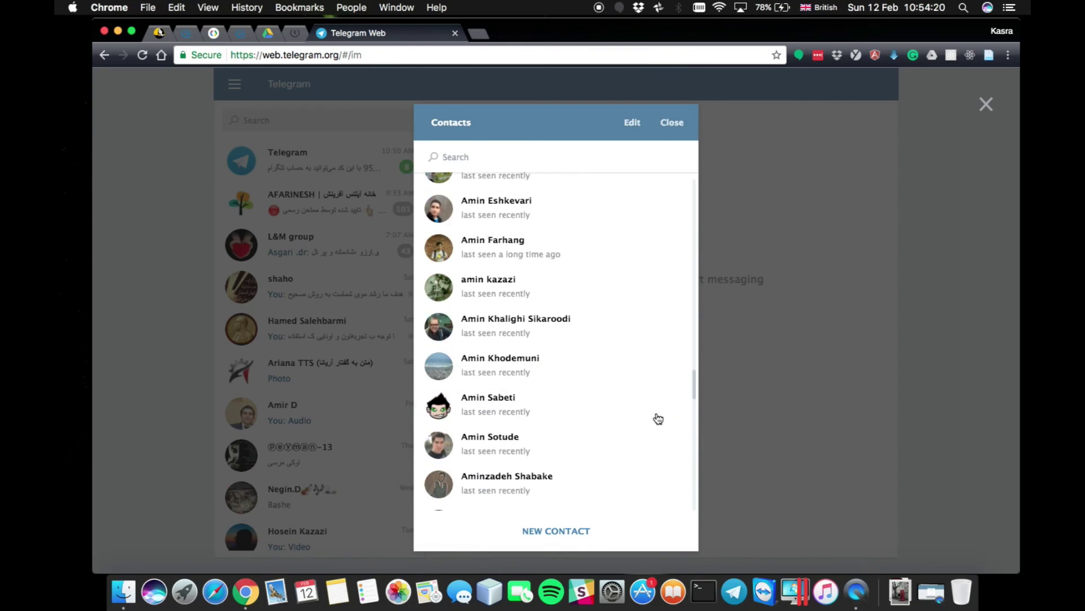
scroll(658, 419, up, 20)
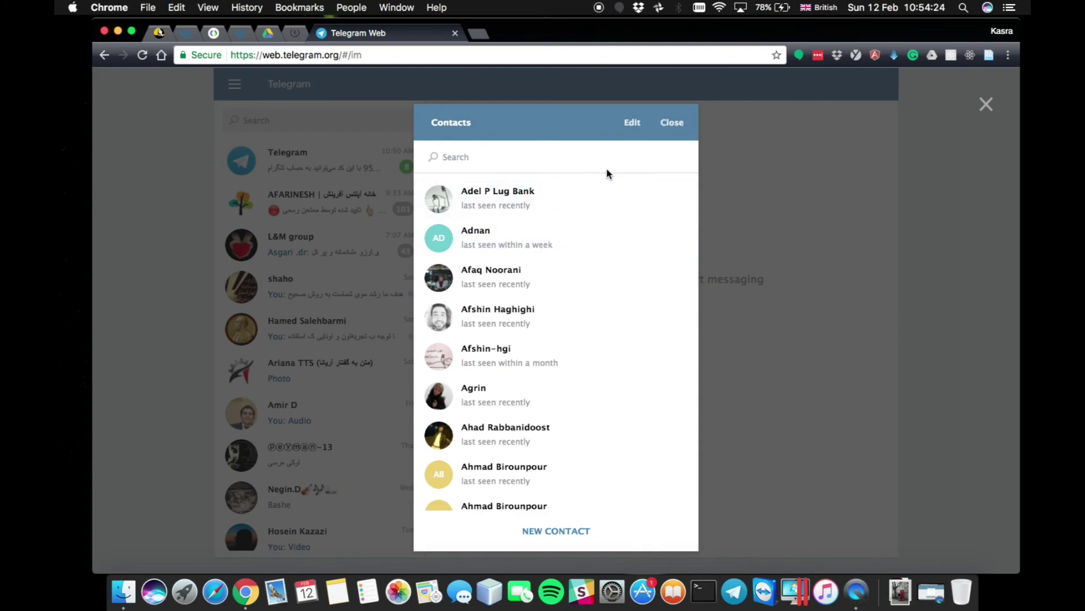
In edit mode, mark the first eight contacts and remove them with DELETE 8
click(633, 122)
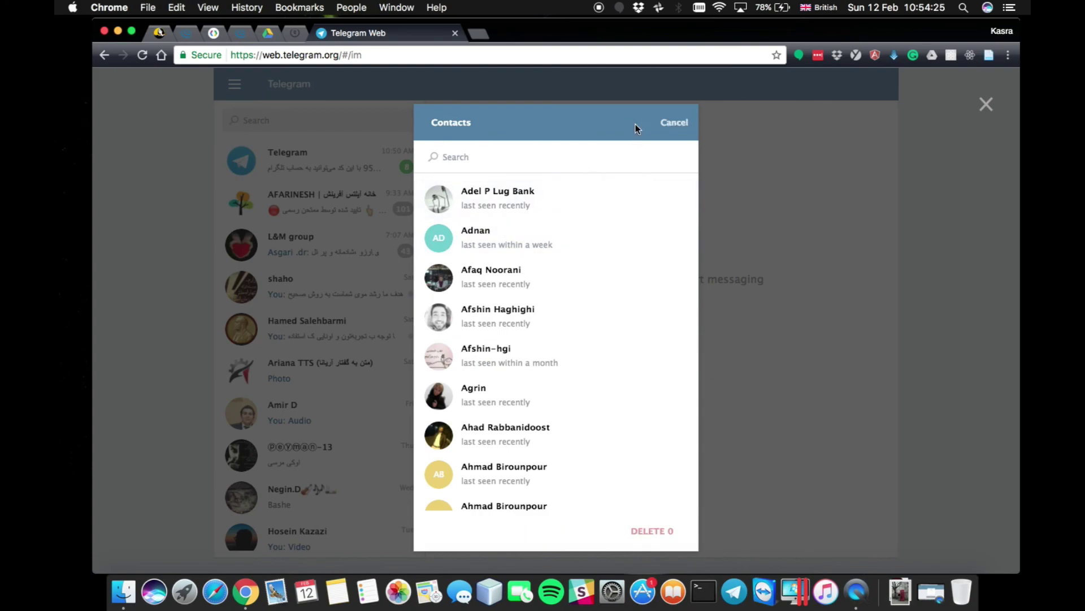
click(621, 216)
click(618, 238)
click(616, 286)
click(614, 330)
click(614, 367)
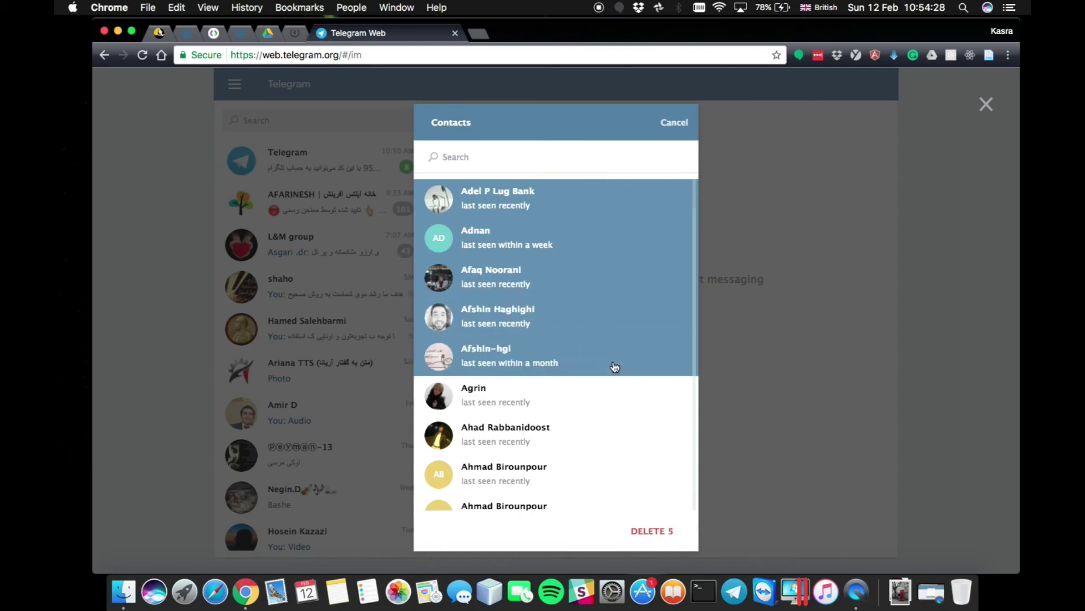
click(612, 396)
click(610, 437)
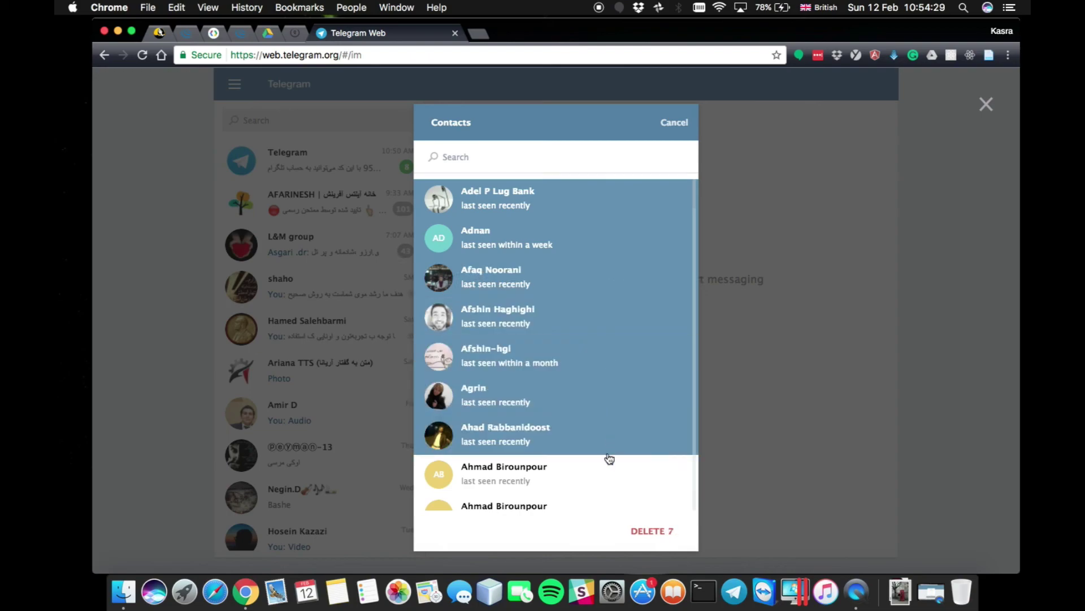
click(584, 481)
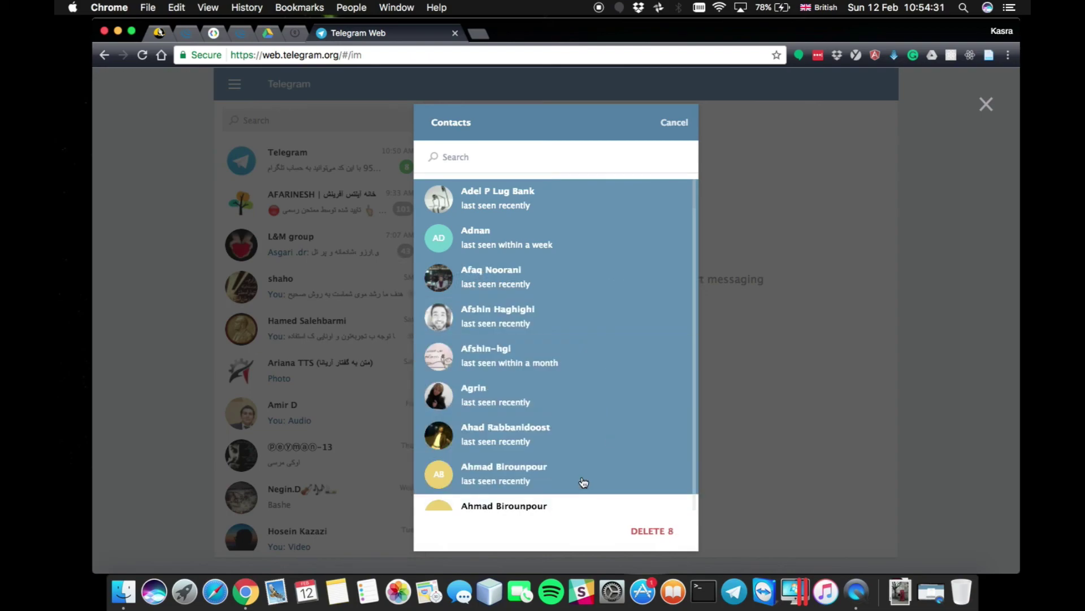
click(653, 538)
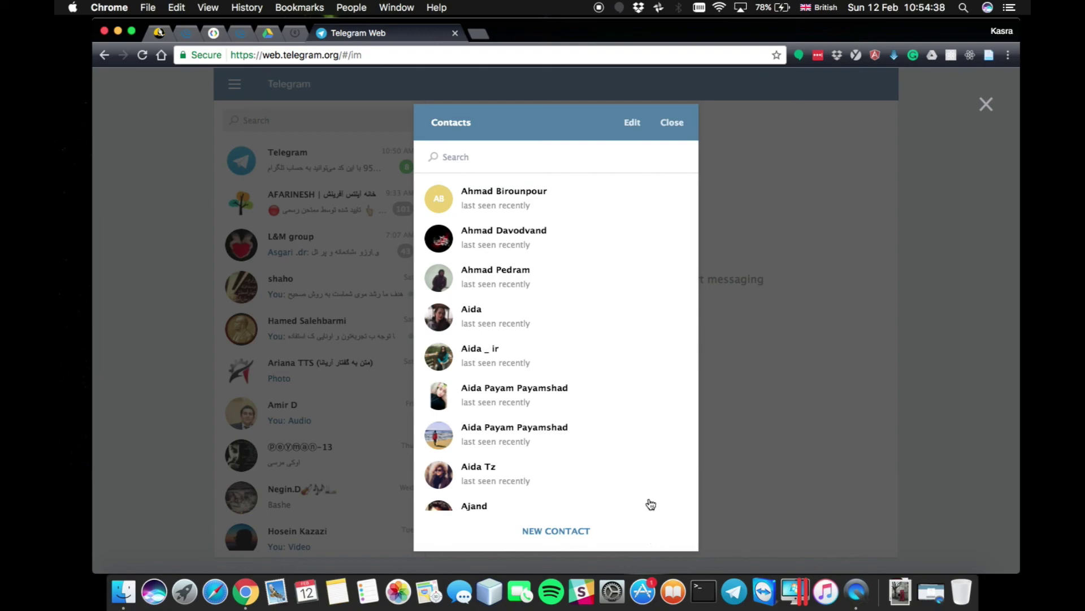
Put Contacts back in edit mode, open Chrome Developer Tools, and start typing $(' in the Console
click(632, 124)
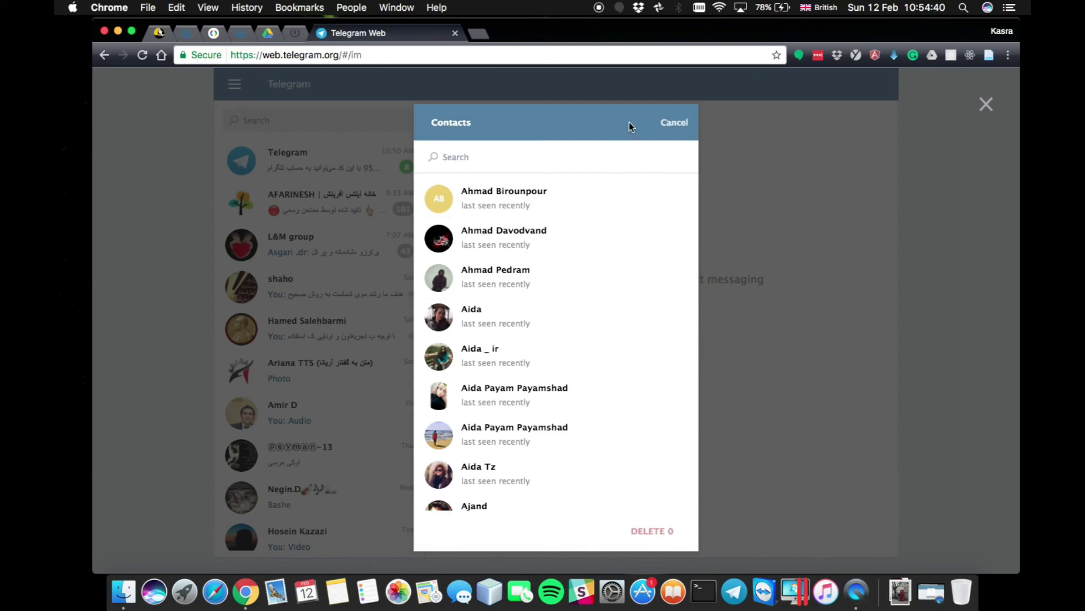
click(1008, 55)
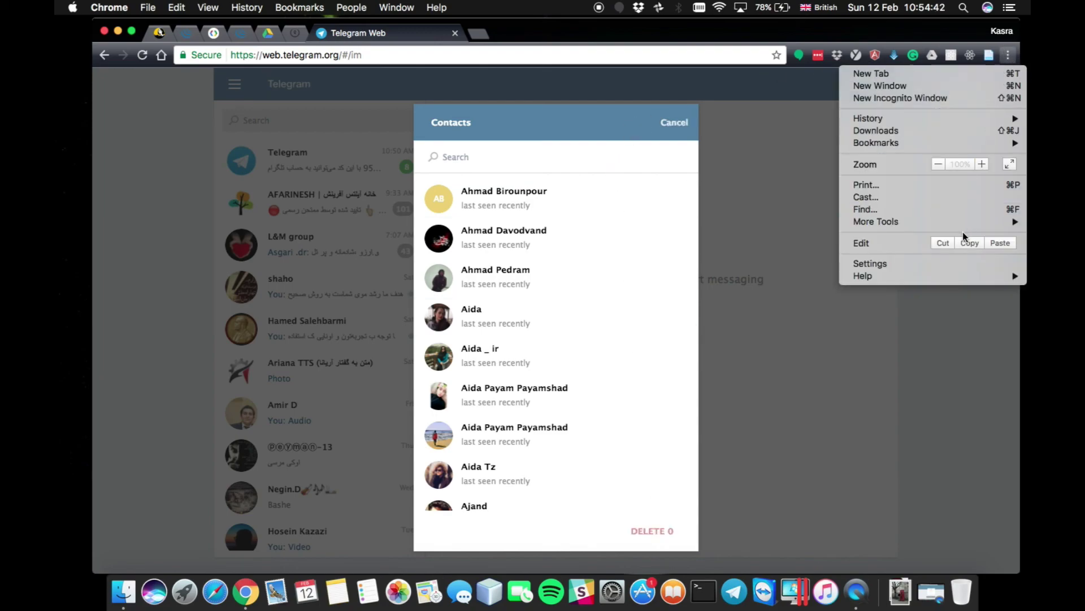
mouse_move(963, 227)
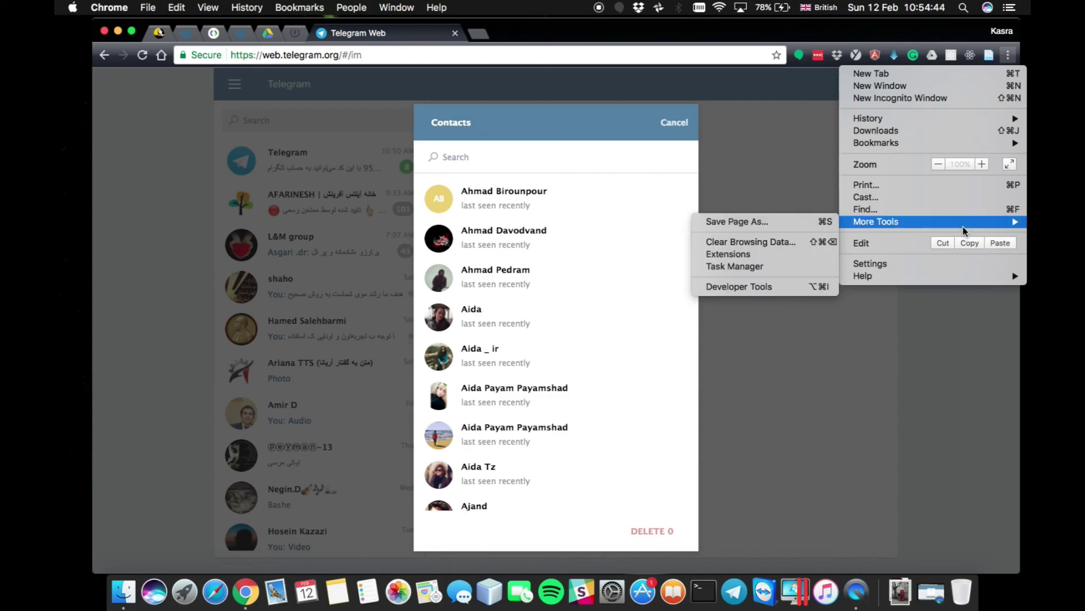
click(781, 286)
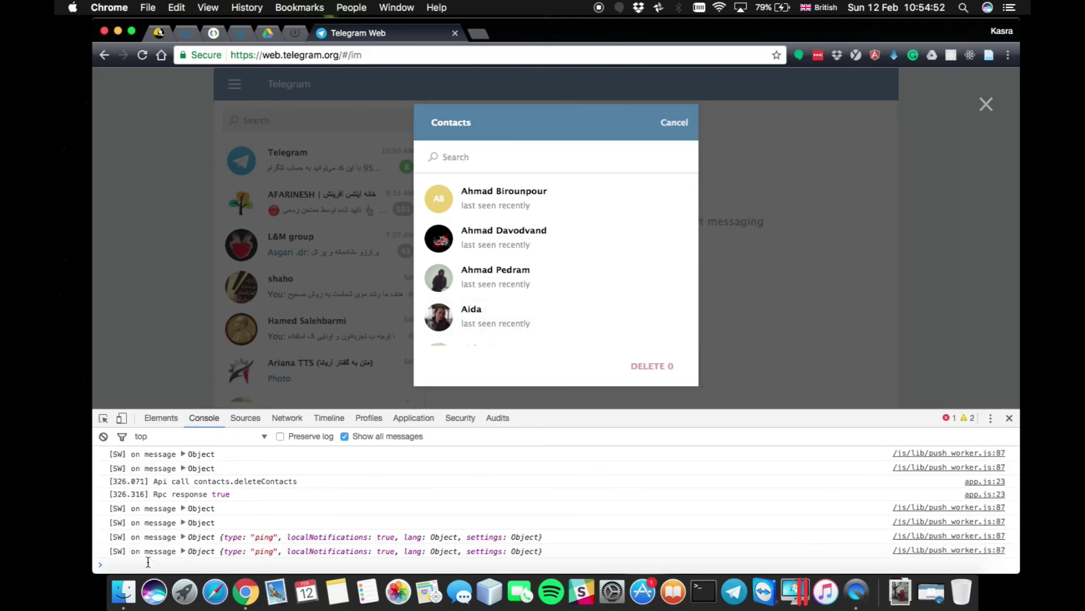
text($()
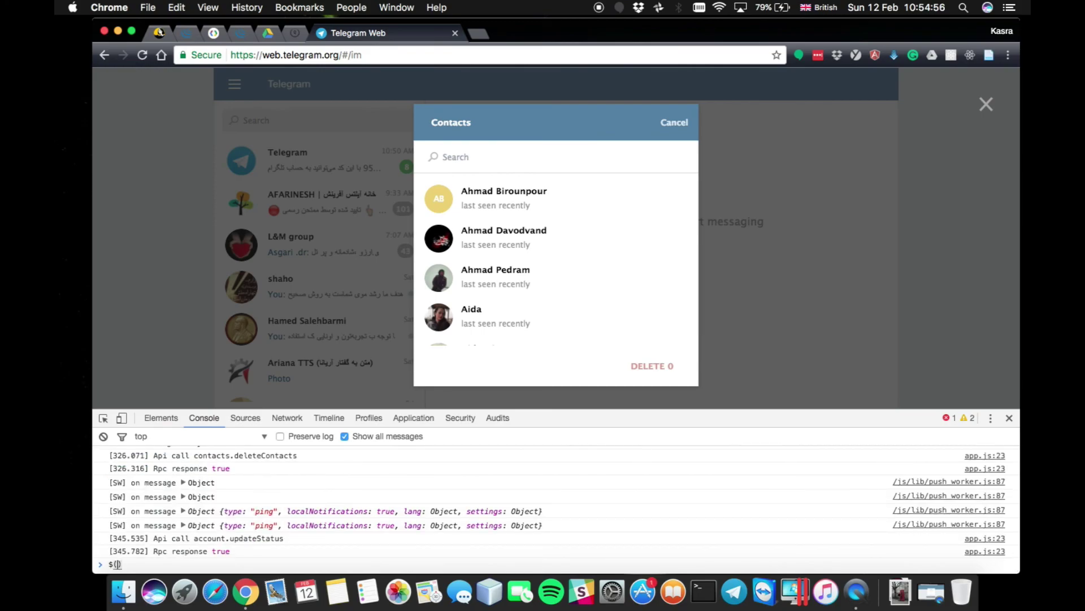
text('.contacts_modal_m)
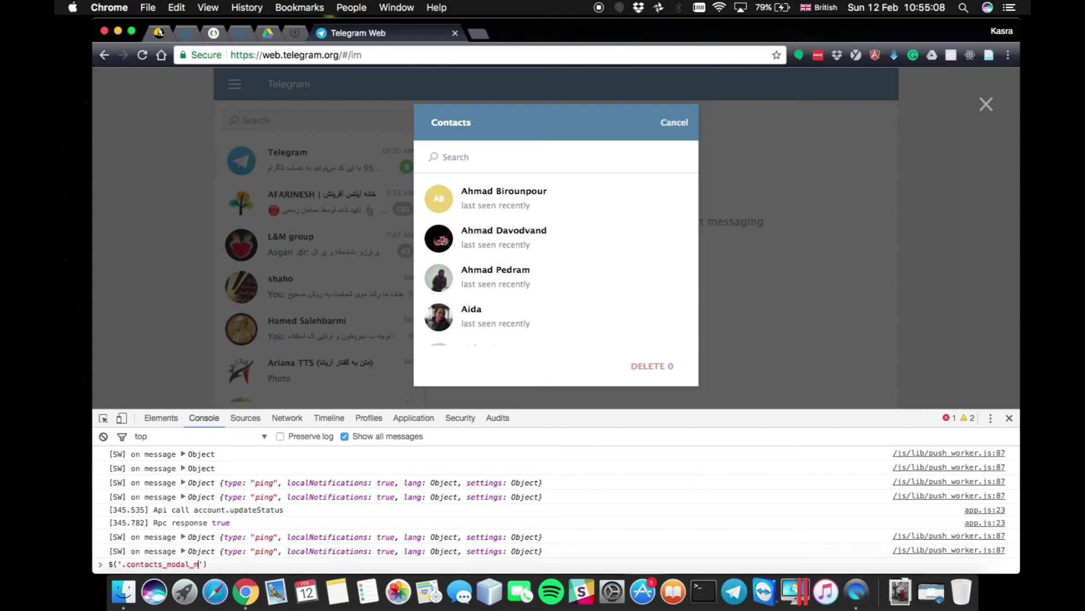
Run $('.contacts_modal_contact').click(); in the Console and scroll to check the 20 selected contacts
text(contact'))
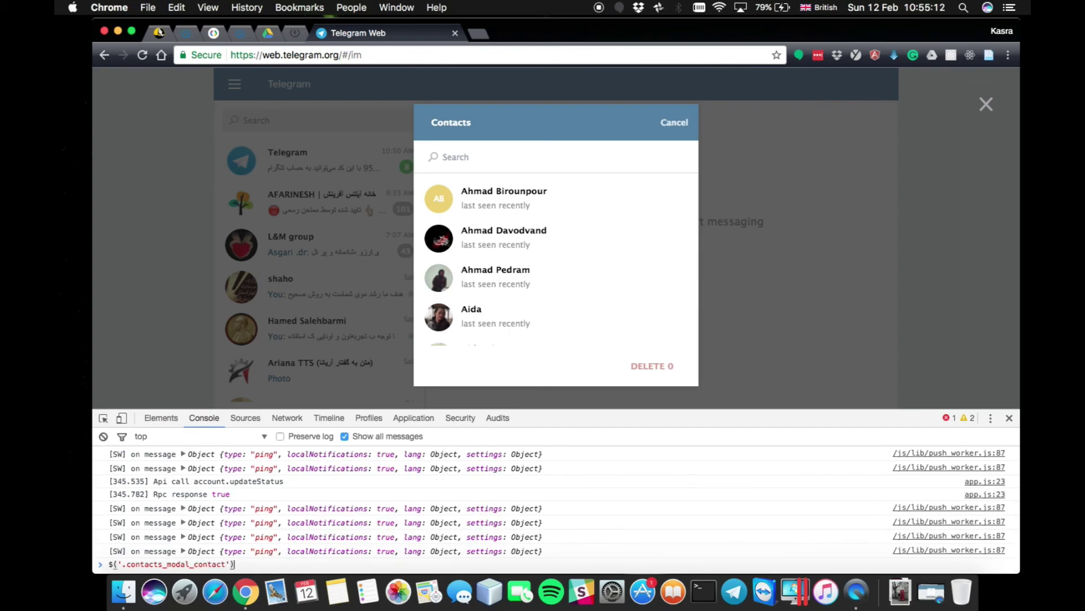
text(.click();)
key(Return)
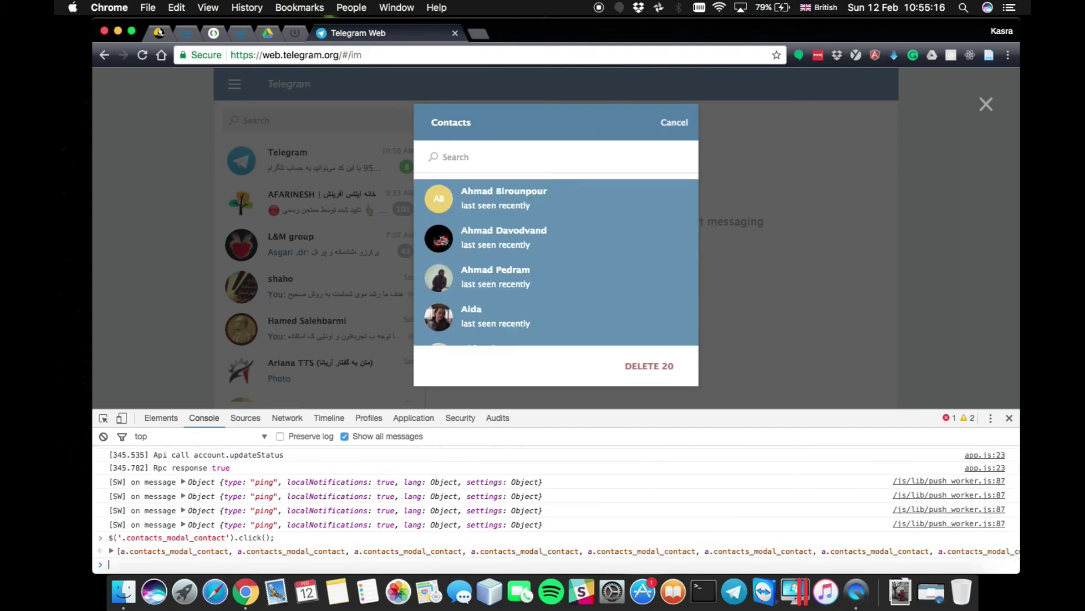
scroll(565, 275, down, 5)
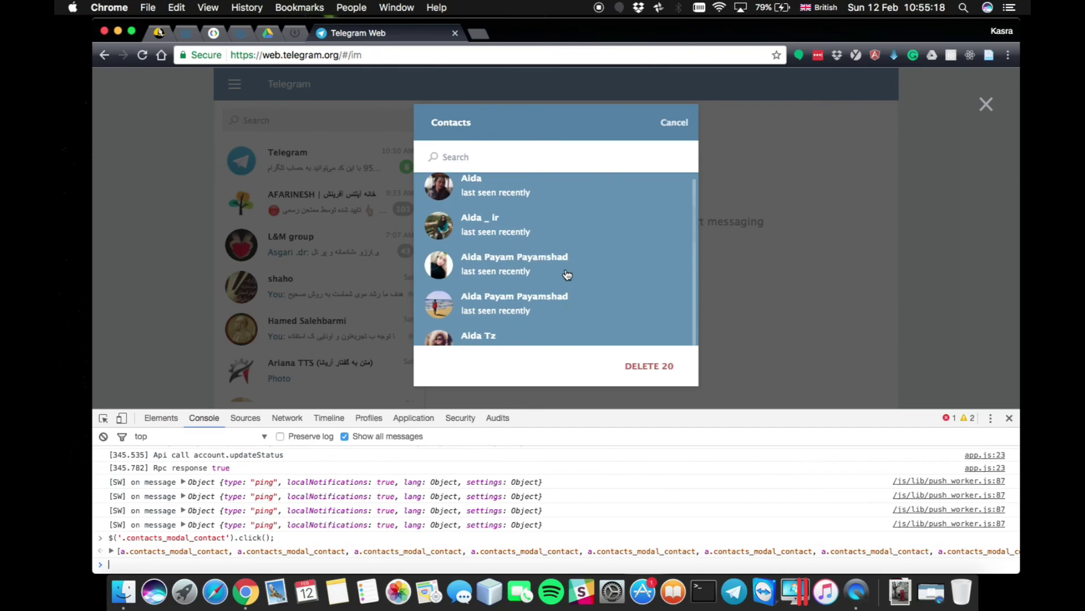
scroll(567, 275, down, 10)
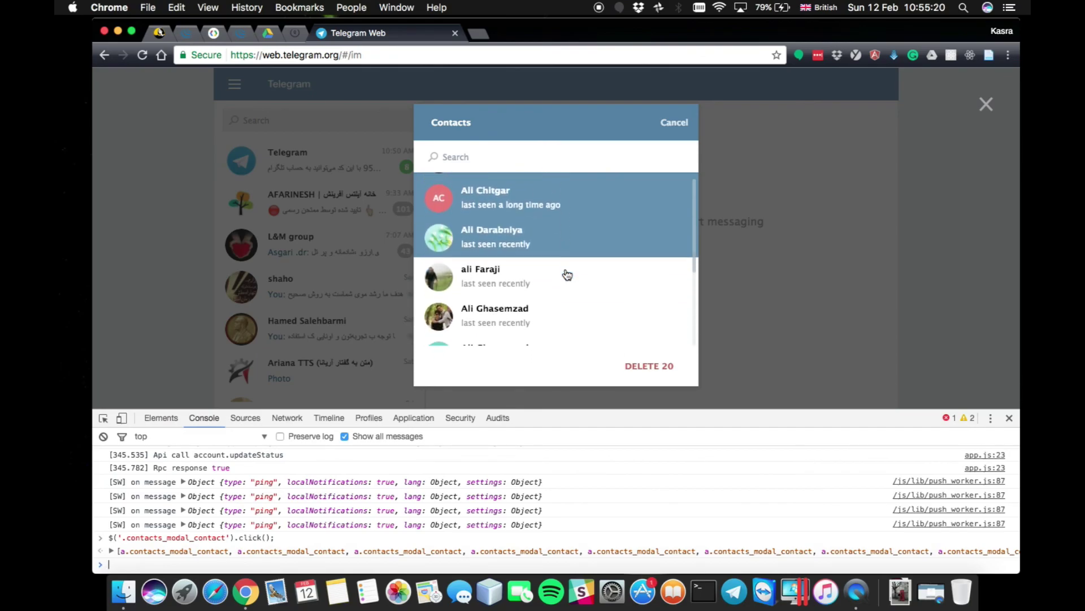
scroll(567, 275, down, 2)
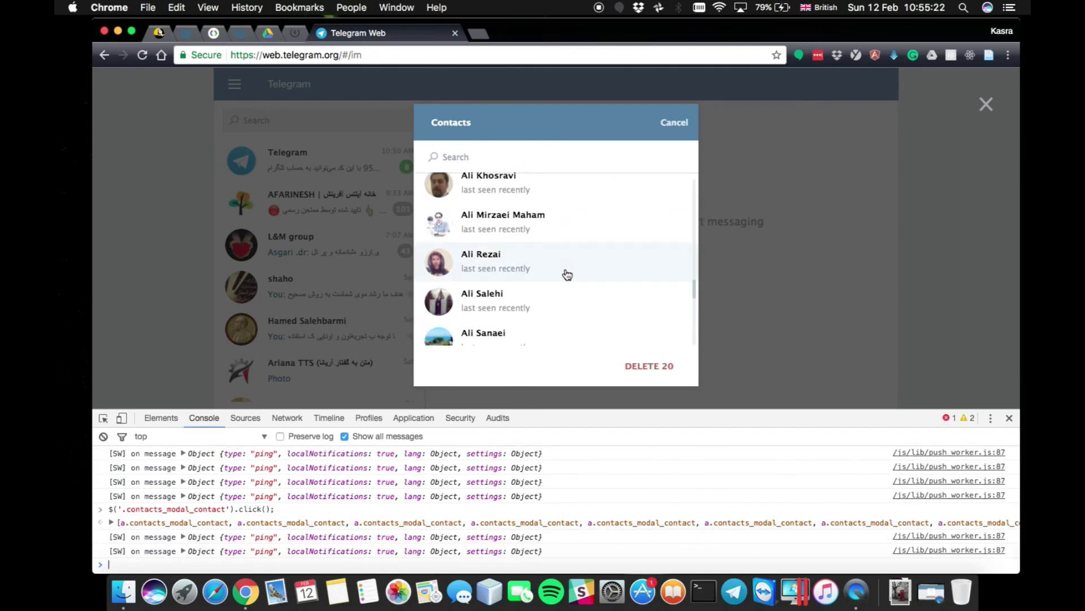
scroll(567, 274, up, 2)
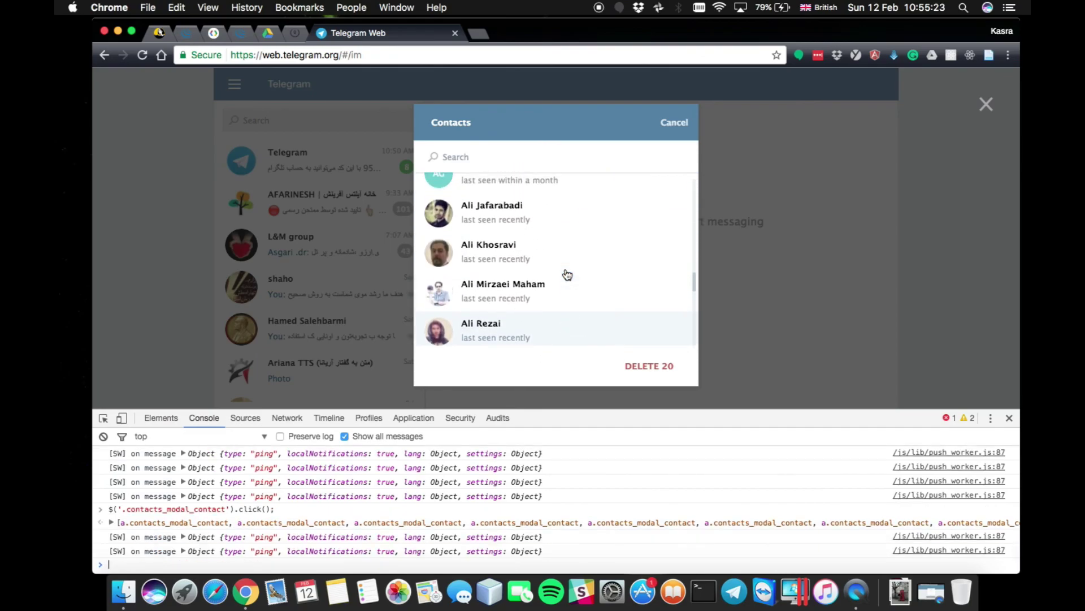
Delete the 20 selected contacts, then rerun the click script outside edit mode, opening an empty chat
click(650, 366)
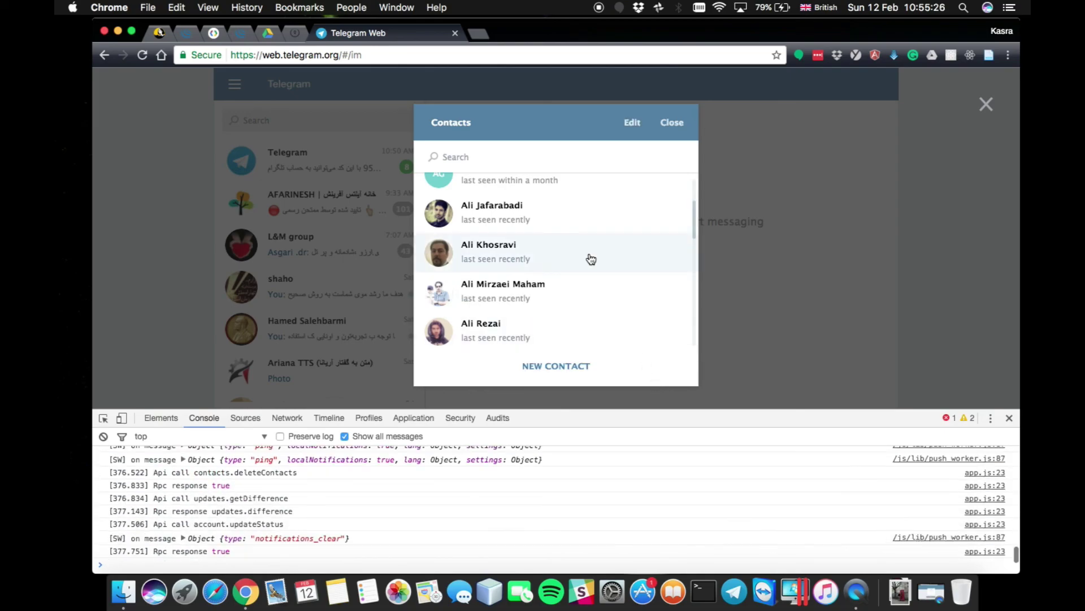
scroll(590, 259, down, 15)
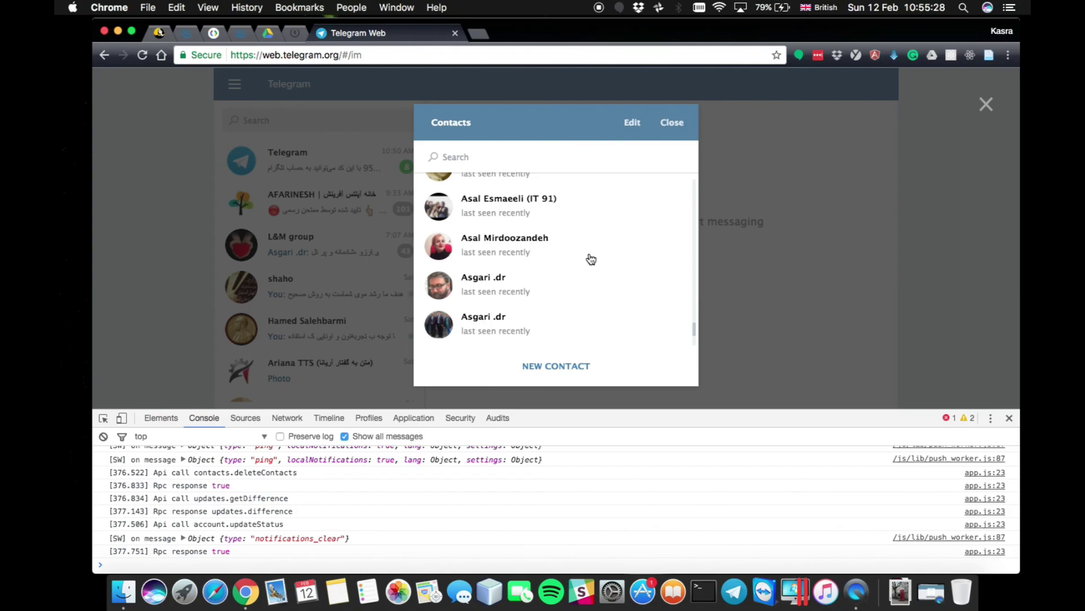
scroll(591, 259, down, 15)
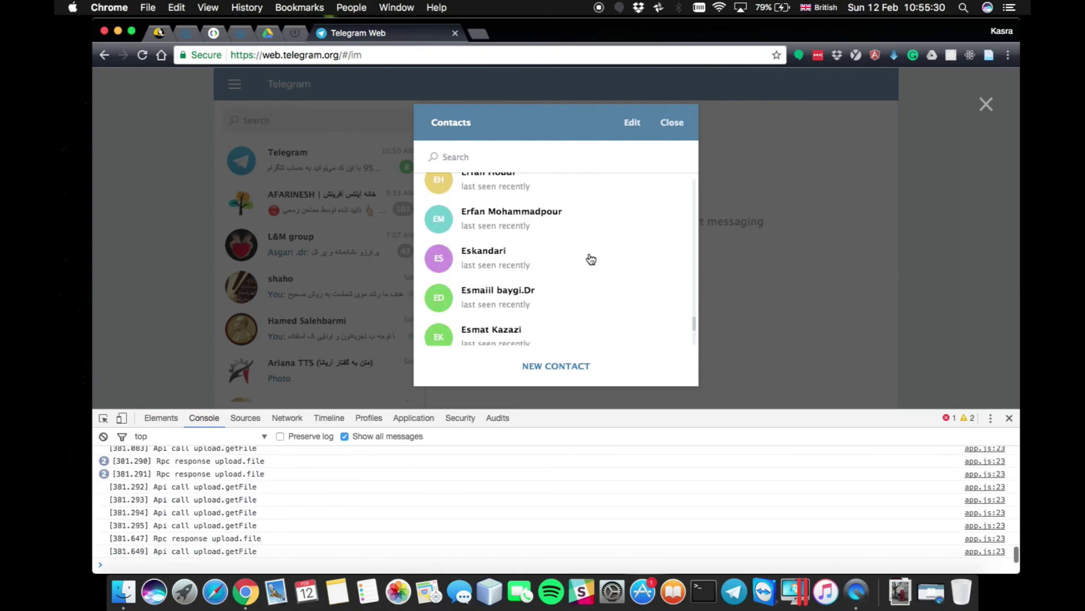
scroll(591, 259, down, 15)
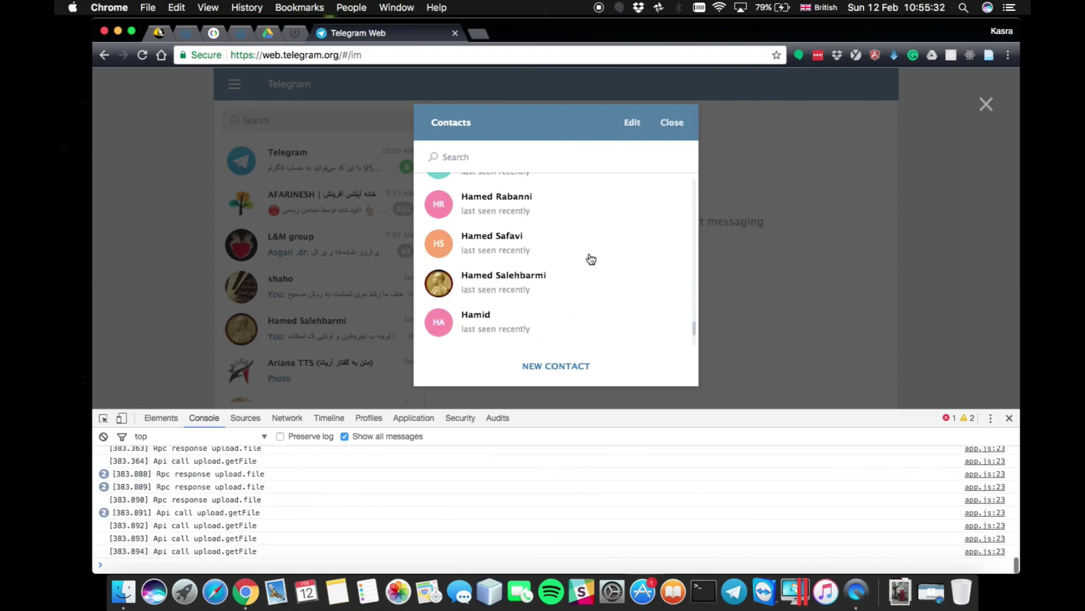
scroll(590, 259, down, 10)
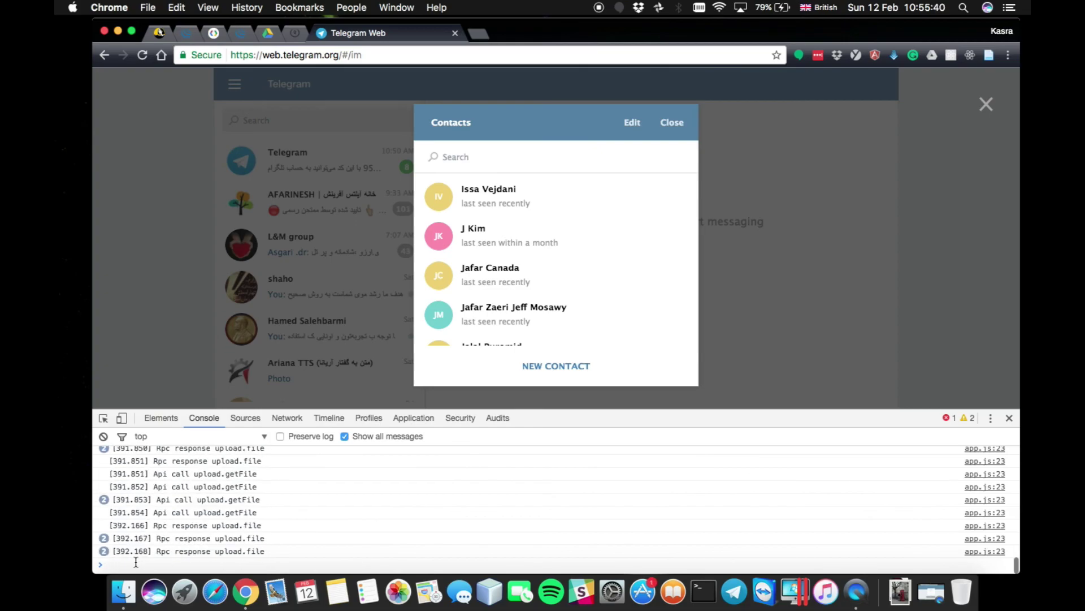
text($('.contacts_modal_contact').click();)
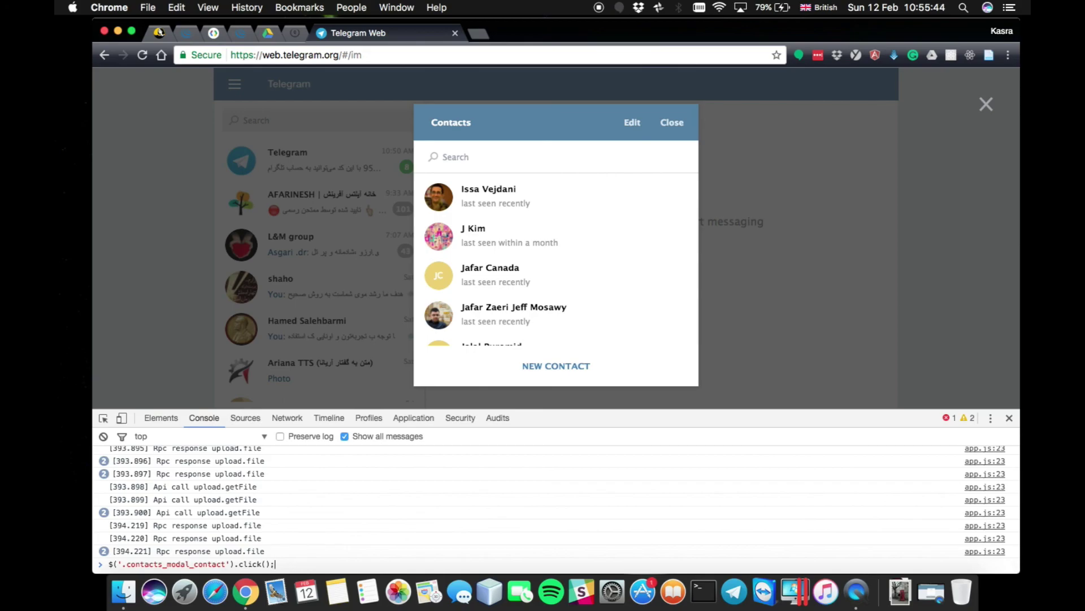
key(Return)
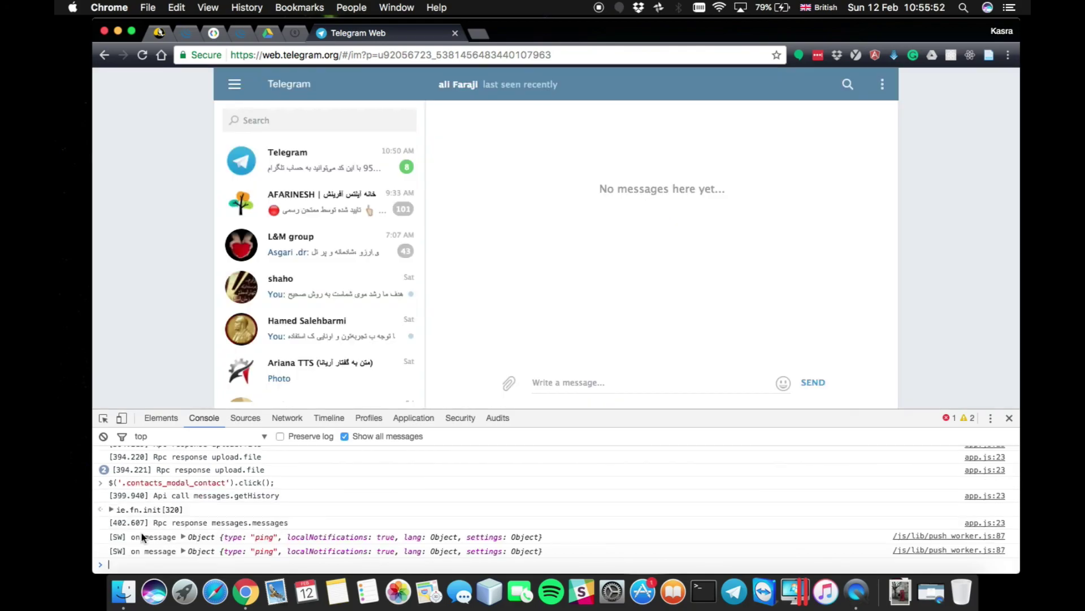
Reopen Contacts in edit mode and scroll down to load the whole list
click(243, 85)
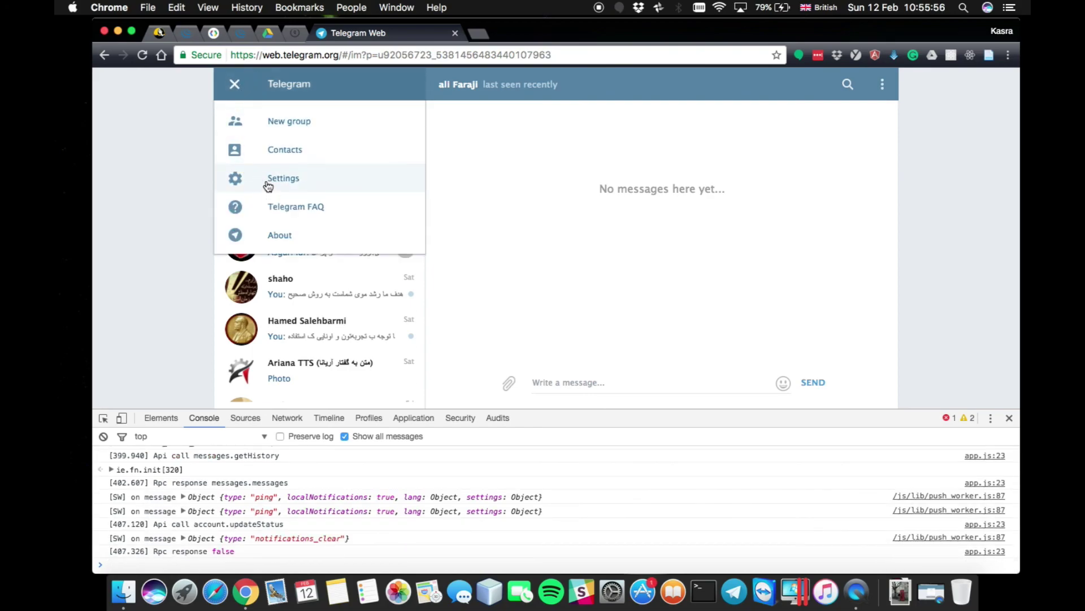
click(276, 158)
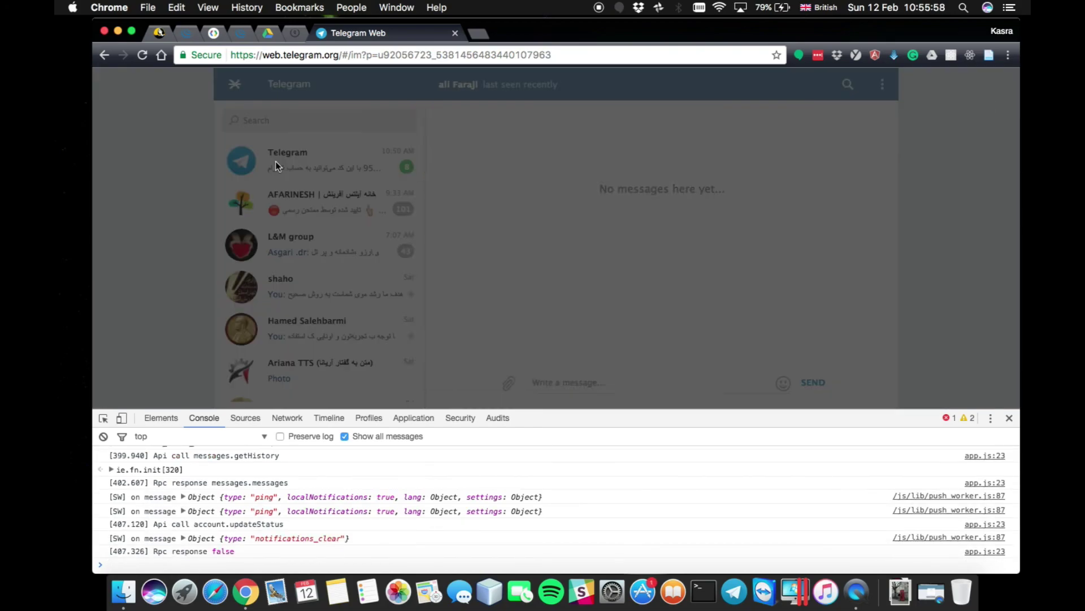
click(633, 123)
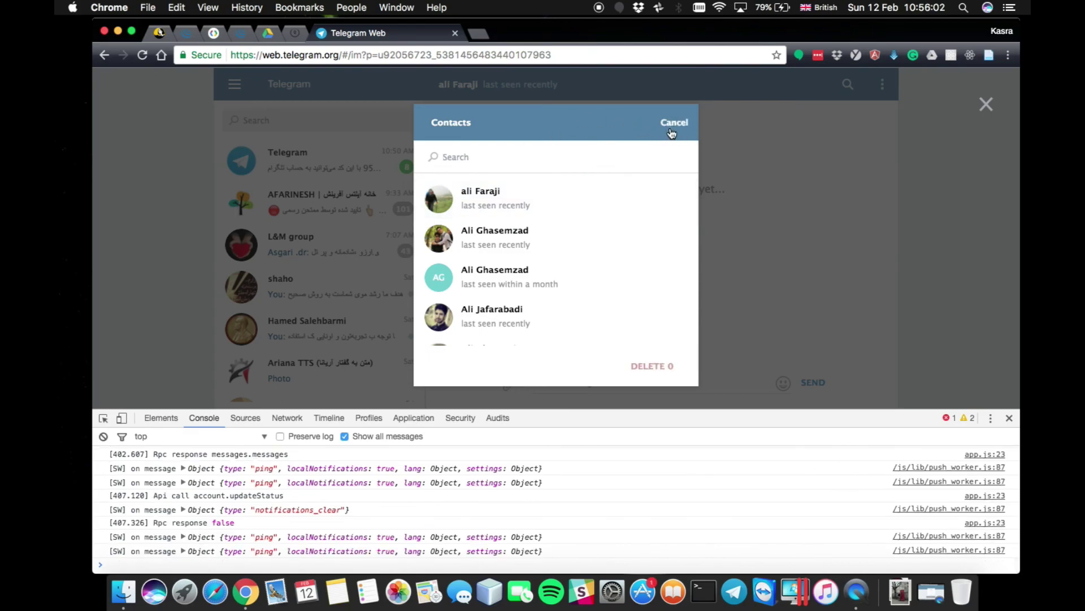
scroll(634, 255, down, 15)
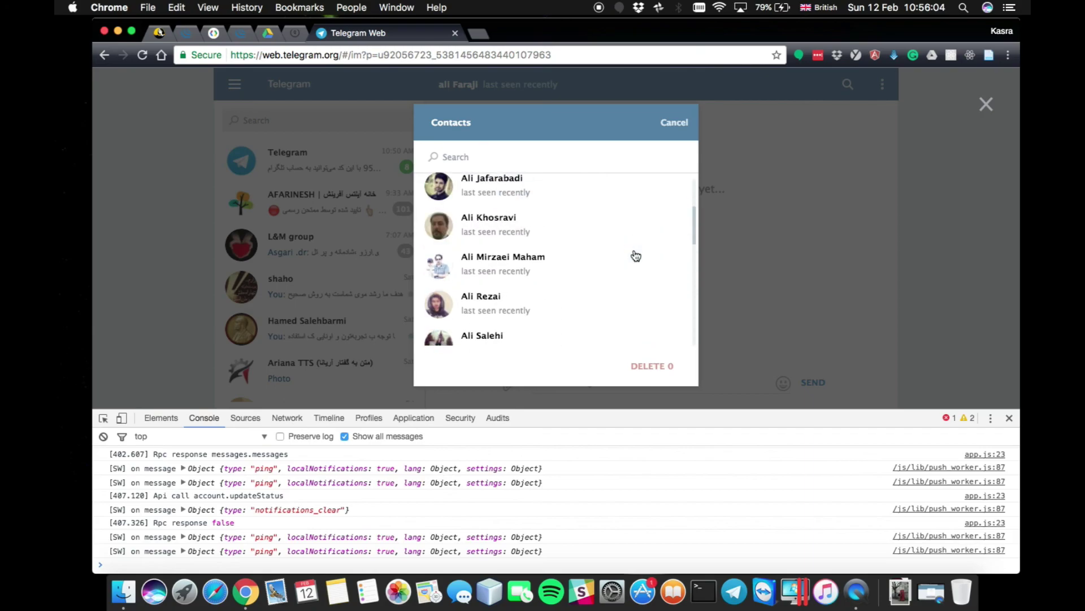
scroll(636, 256, down, 15)
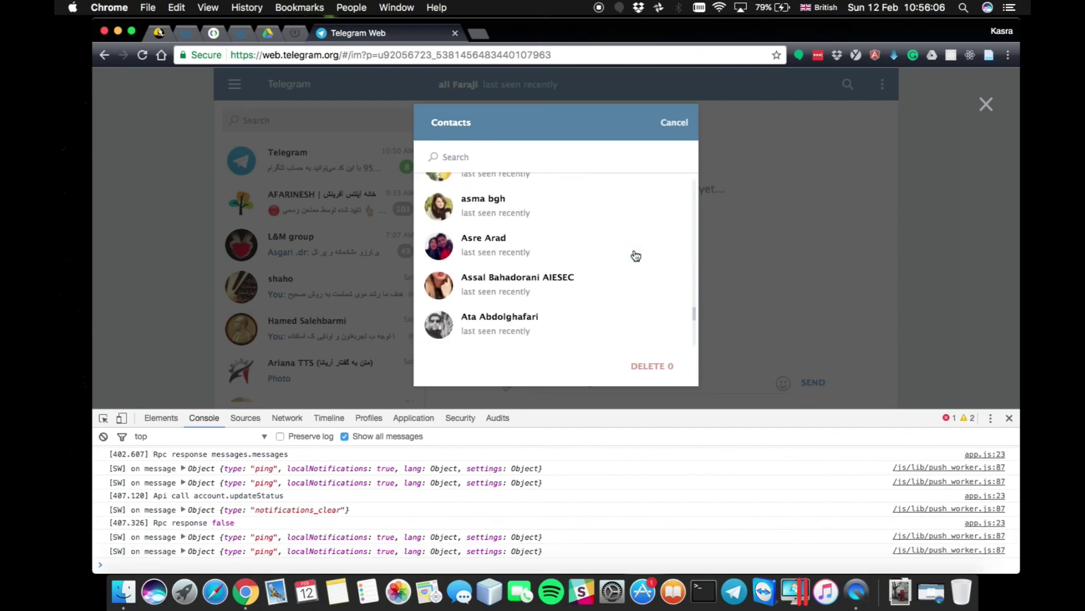
scroll(634, 254, down, 10)
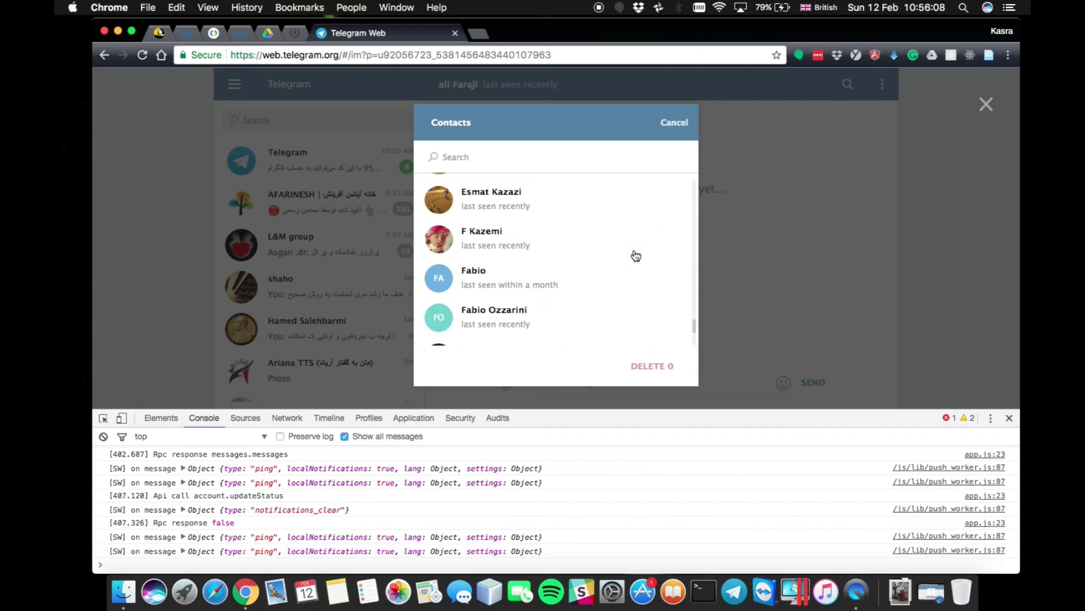
Paste and run the click script to select all 240 contacts, then delete them
click(119, 564)
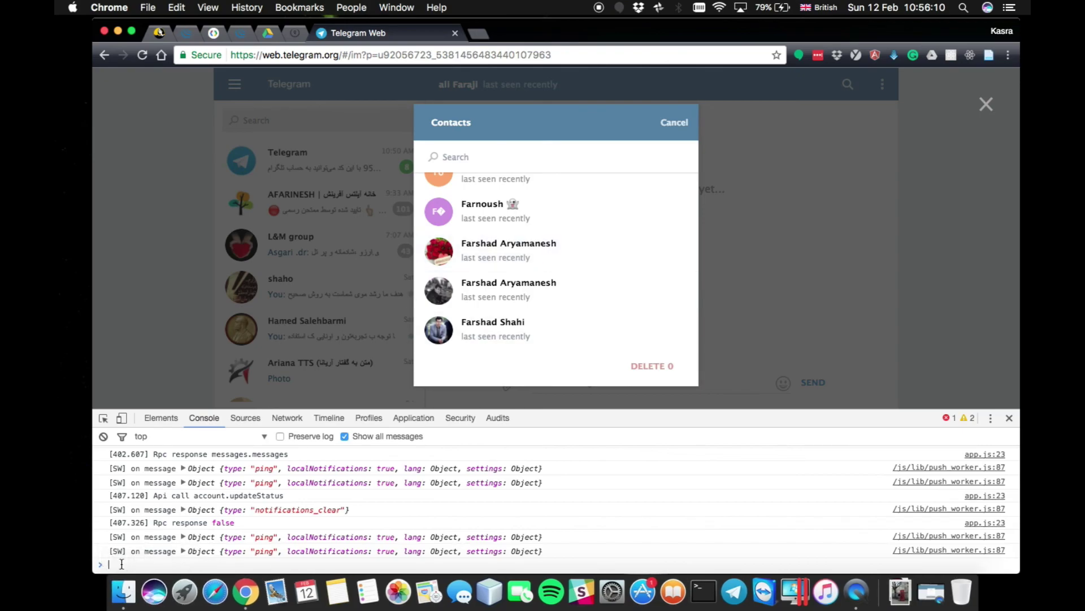
text($('.contacts_modal_contact').click();)
key(Return)
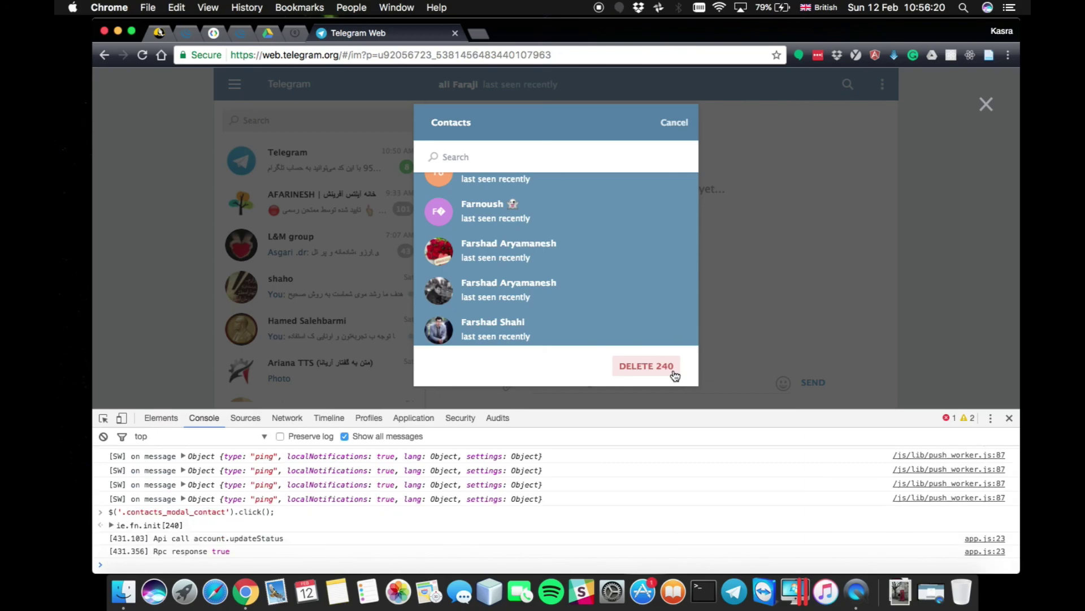
click(639, 371)
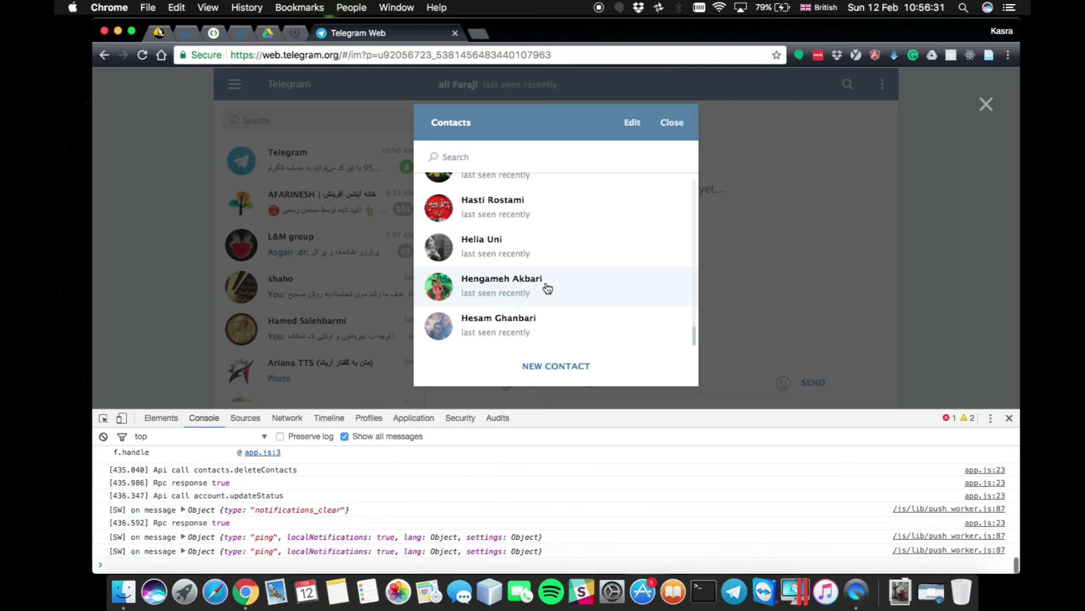
Scroll through the many contacts still listed and switch Contacts back into edit mode
scroll(548, 288, up, 3)
scroll(548, 288, down, 10)
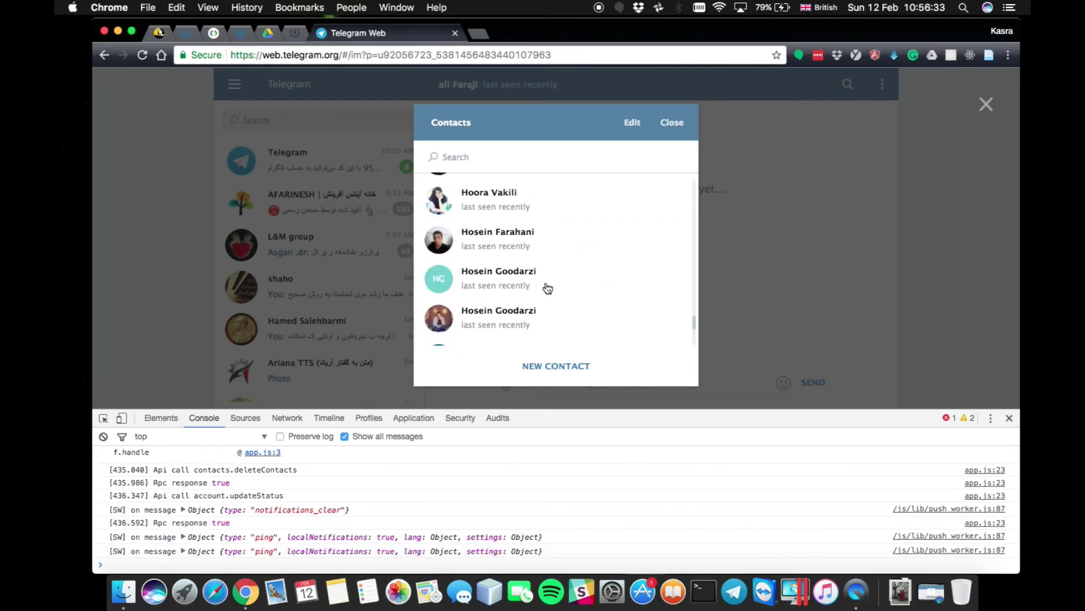
scroll(547, 288, down, 15)
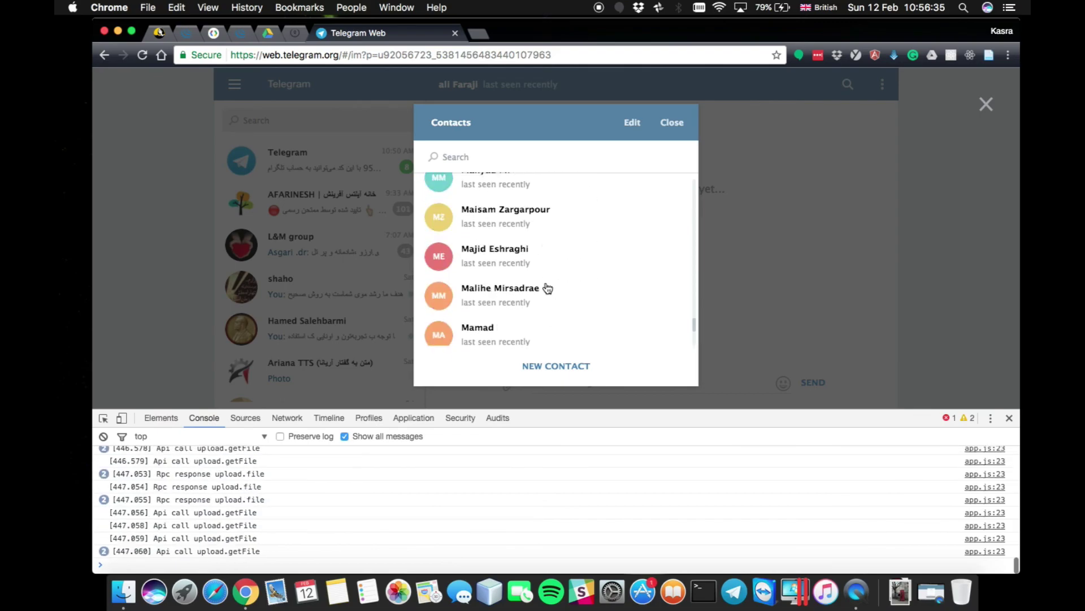
scroll(547, 288, down, 15)
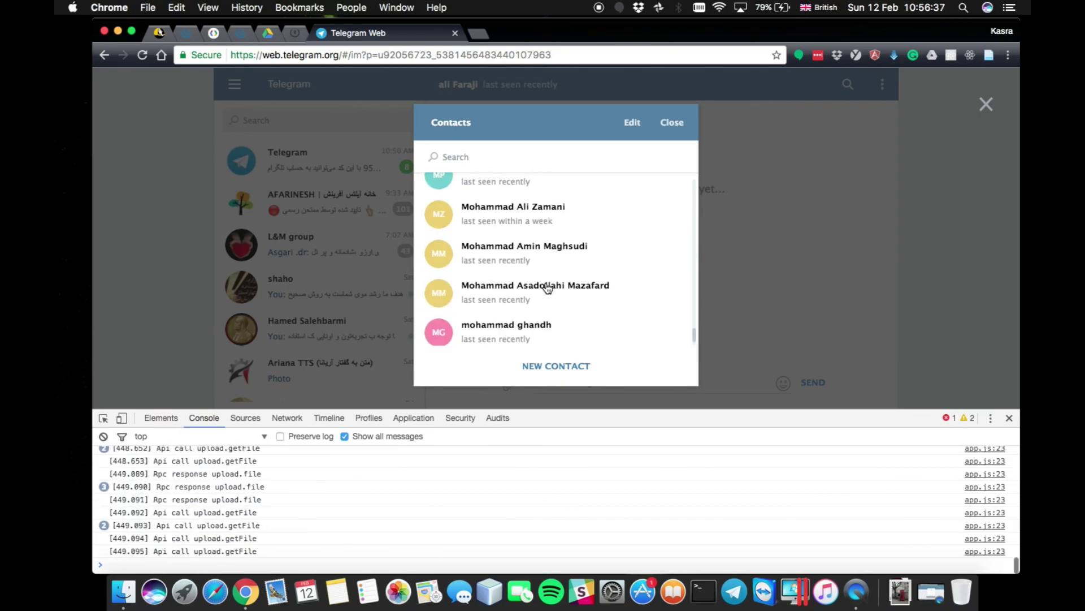
scroll(547, 289, down, 15)
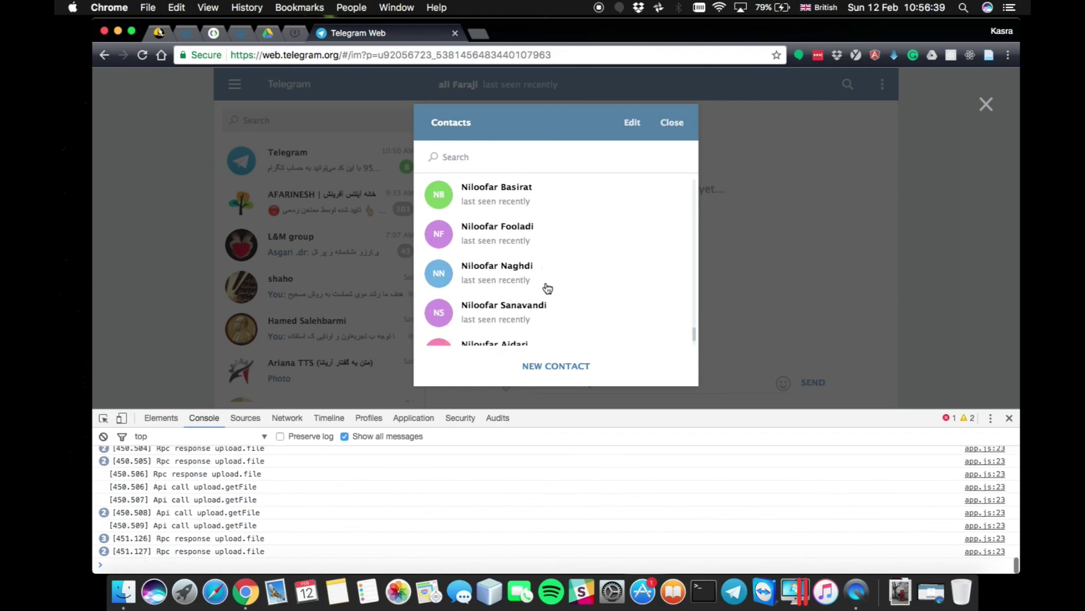
scroll(547, 289, down, 10)
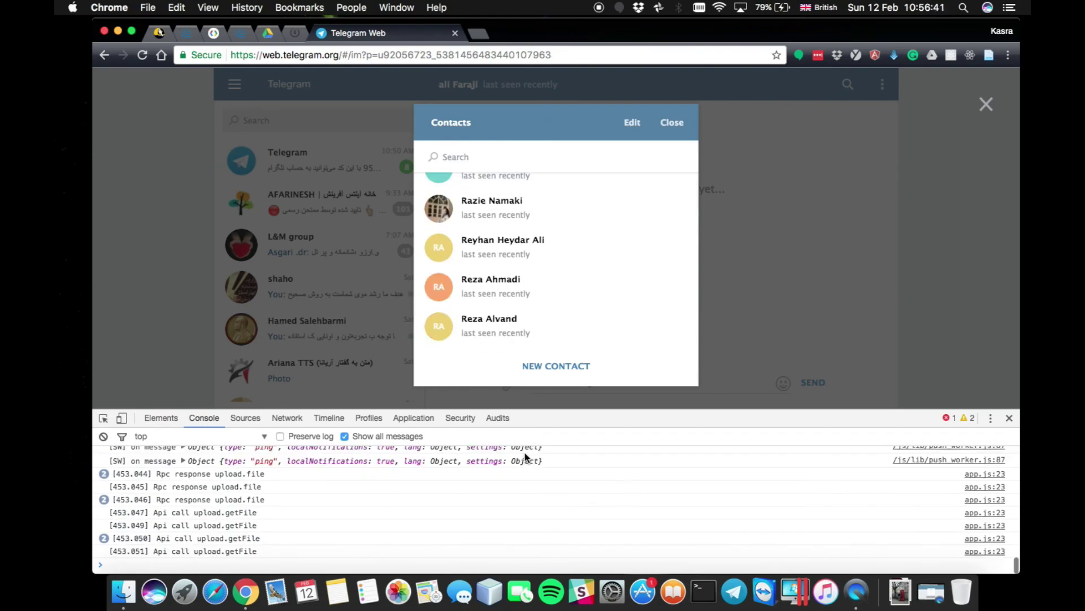
scroll(526, 277, down, 3)
scroll(526, 277, down, 15)
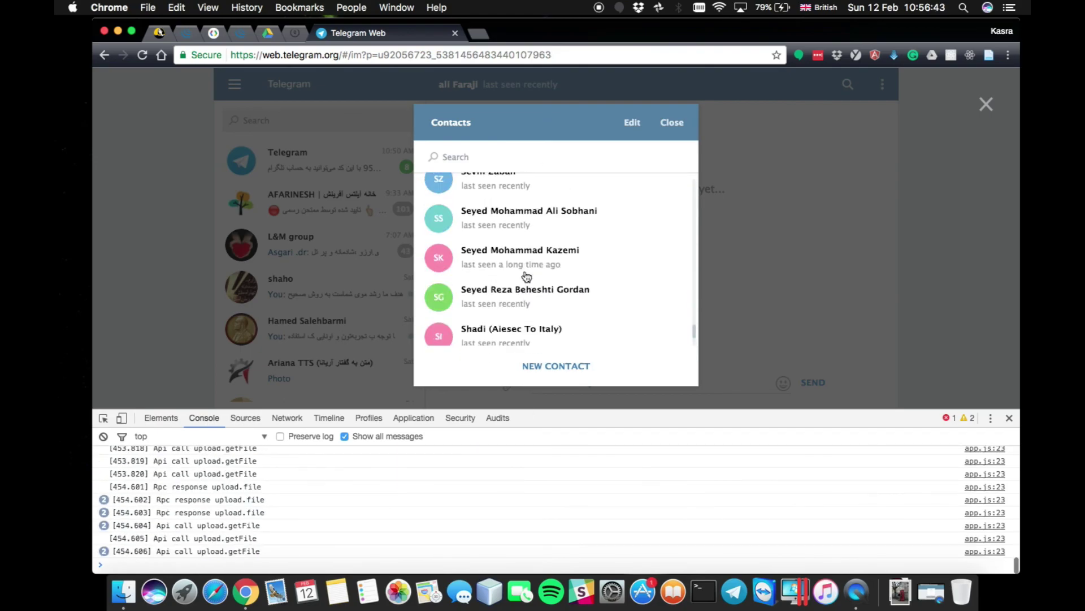
scroll(526, 277, down, 20)
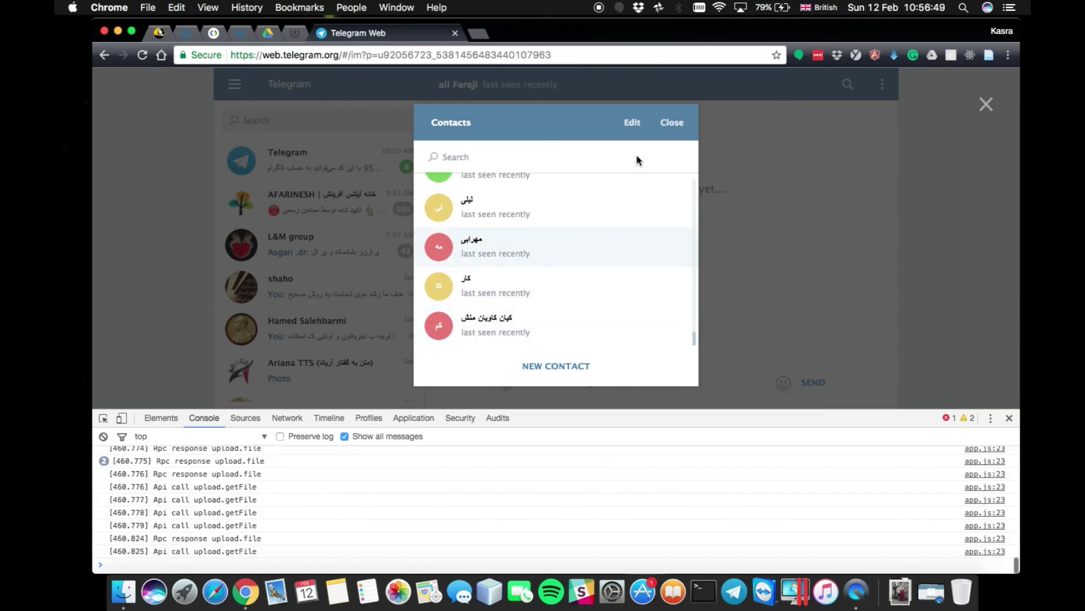
click(633, 125)
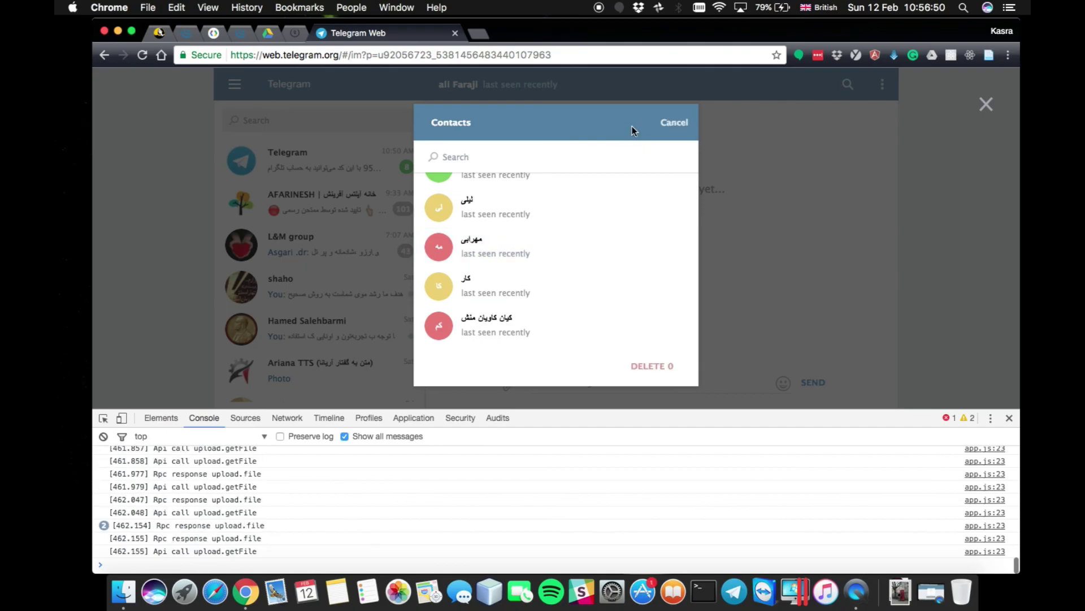
Rerun $('.contacts_modal_contact').click(); in the Console to select every remaining contact
click(298, 565)
text($('.contacts_modal_contact').click();)
key(Return)
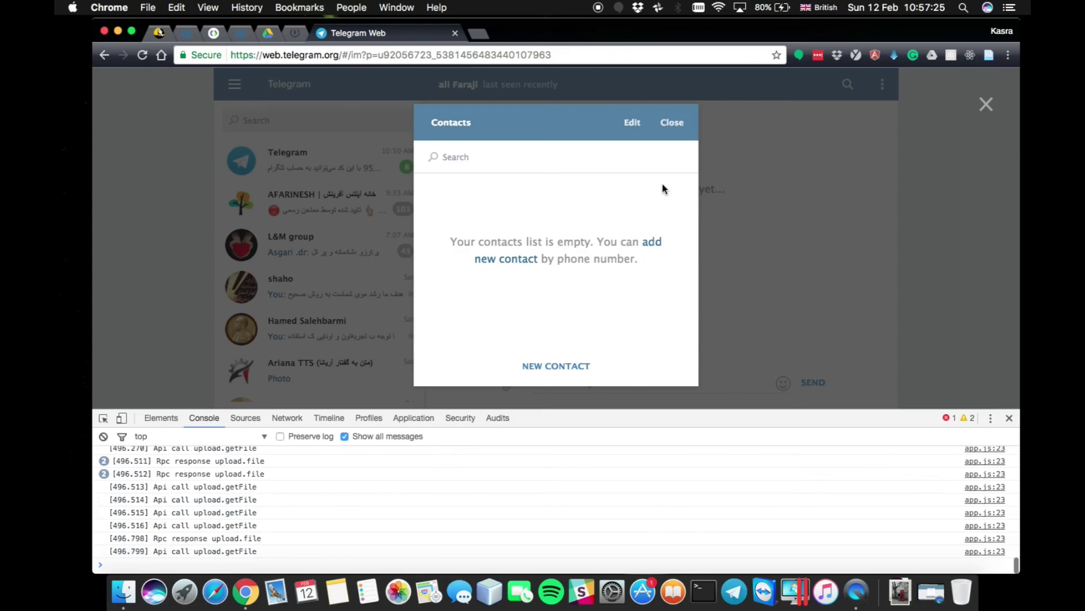
Close the empty Contacts dialog and hide the DevTools panel
click(676, 129)
click(1010, 418)
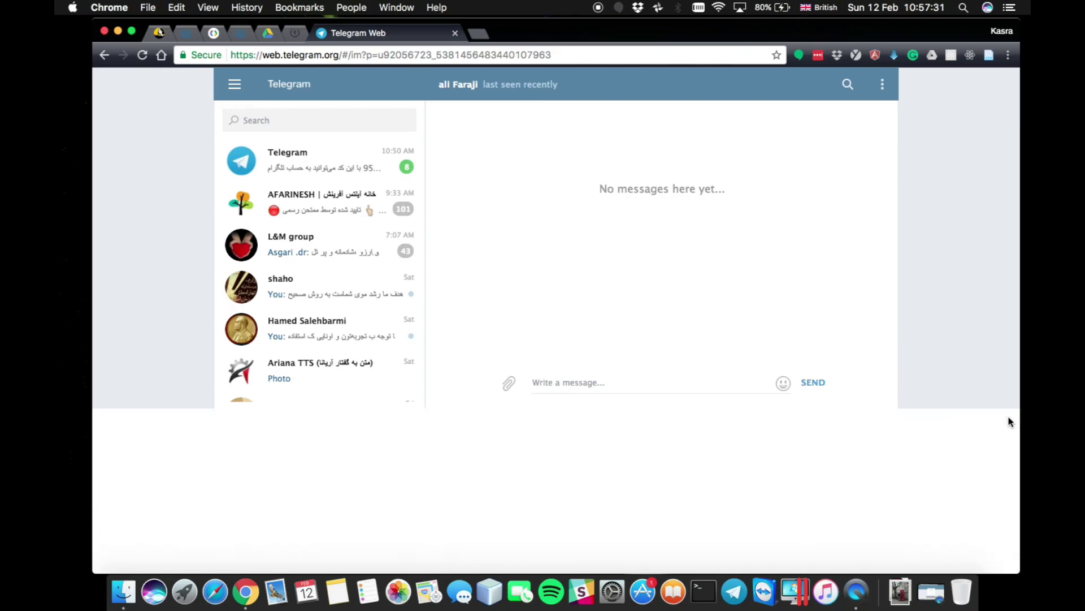